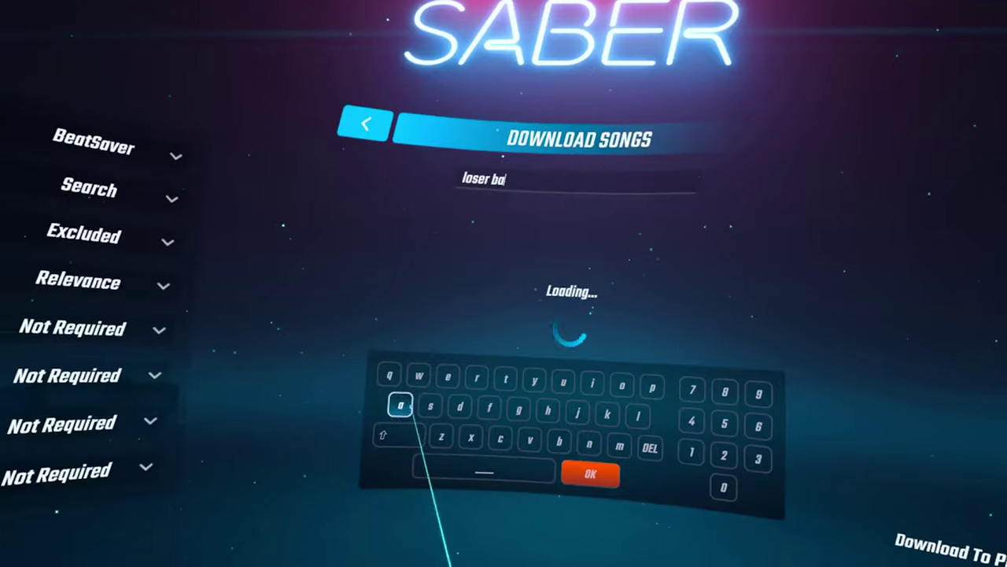
# Finish entering 'loser baby' in the BeatSaver song search so matching songs load.
pyautogui.write('by')
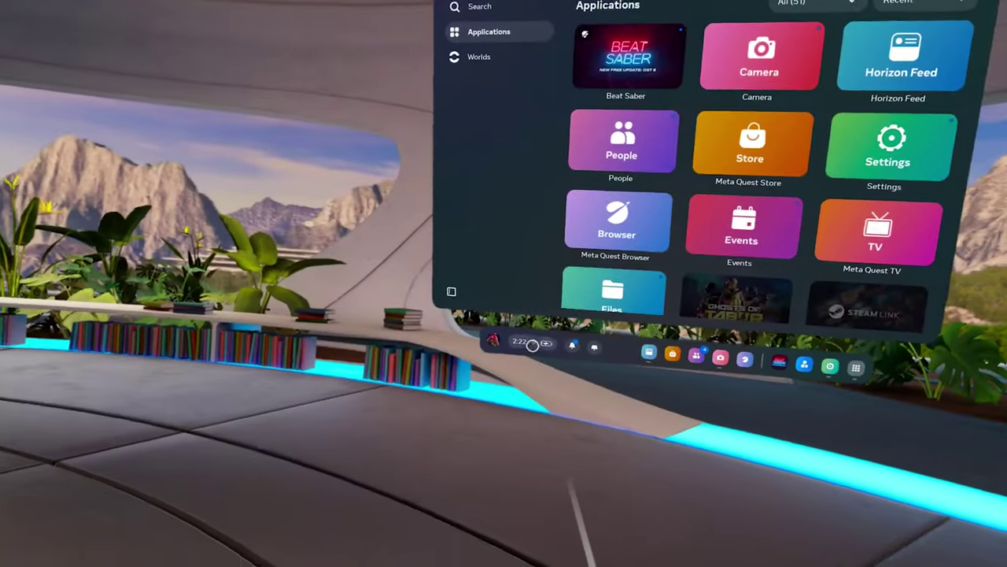
# Turn off App sharing in the headset's account settings.
pyautogui.click(512, 425)
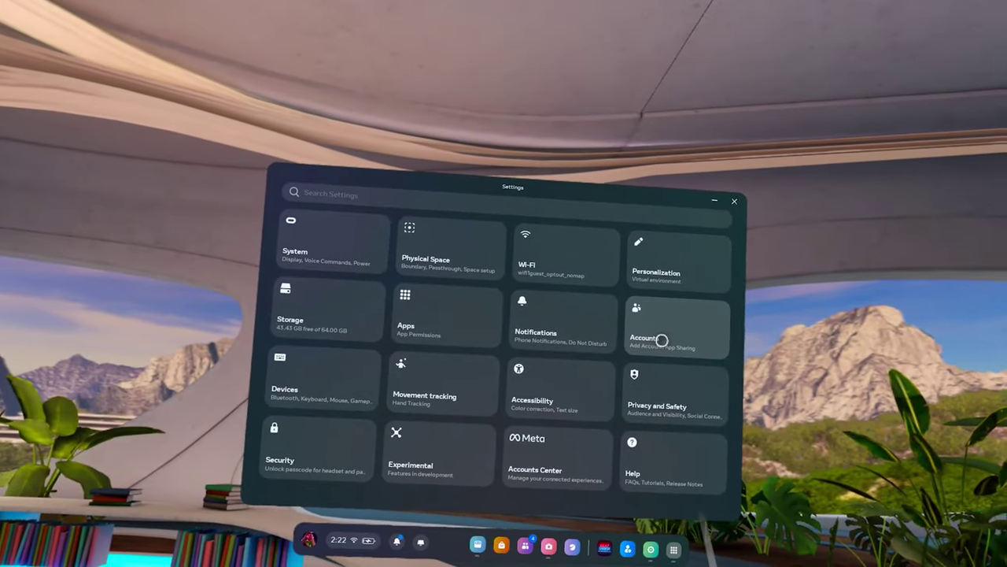
pyautogui.click(661, 340)
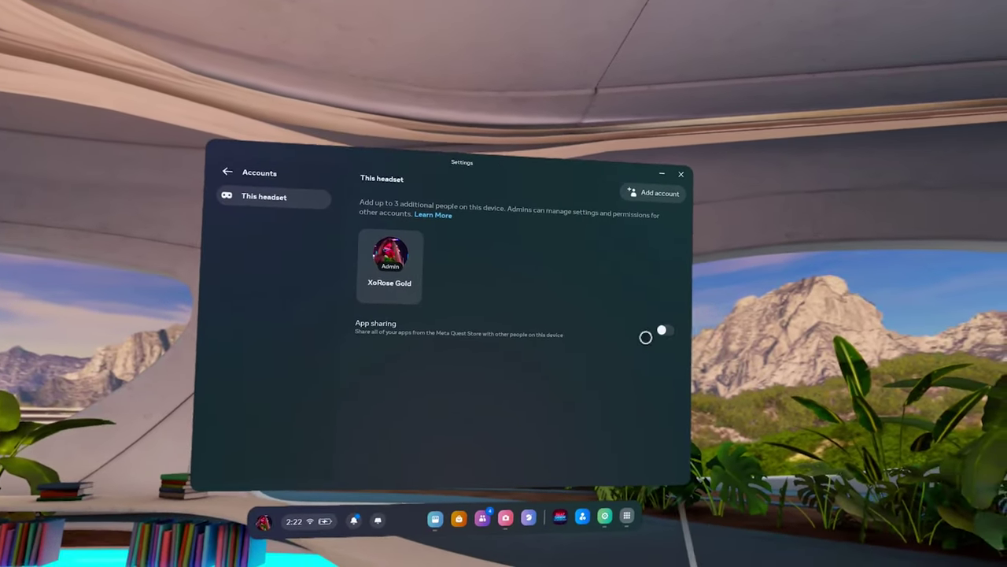
pyautogui.click(690, 341)
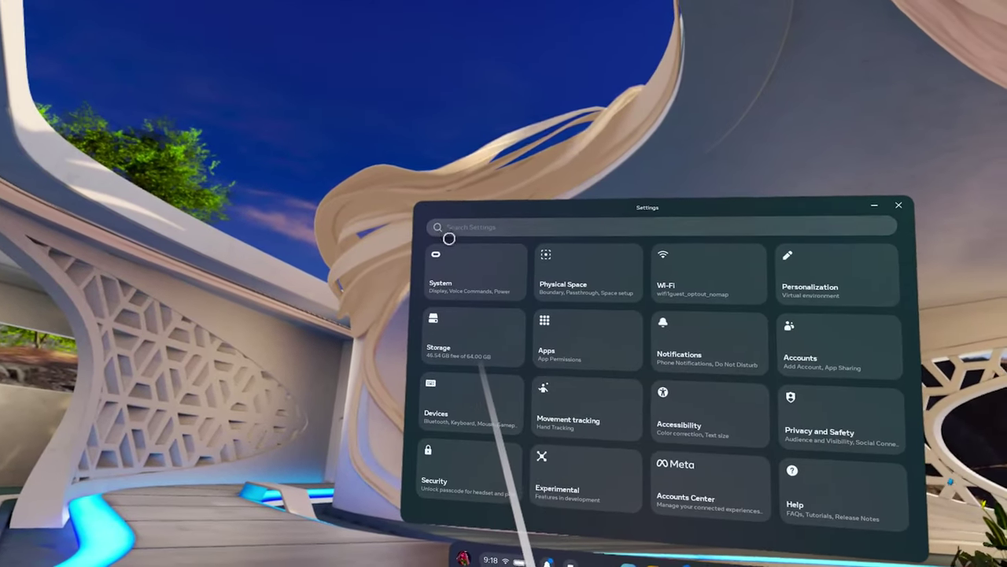
# Set both the display-off and sleep mode timeouts to 4 hours in Power settings.
pyautogui.click(463, 276)
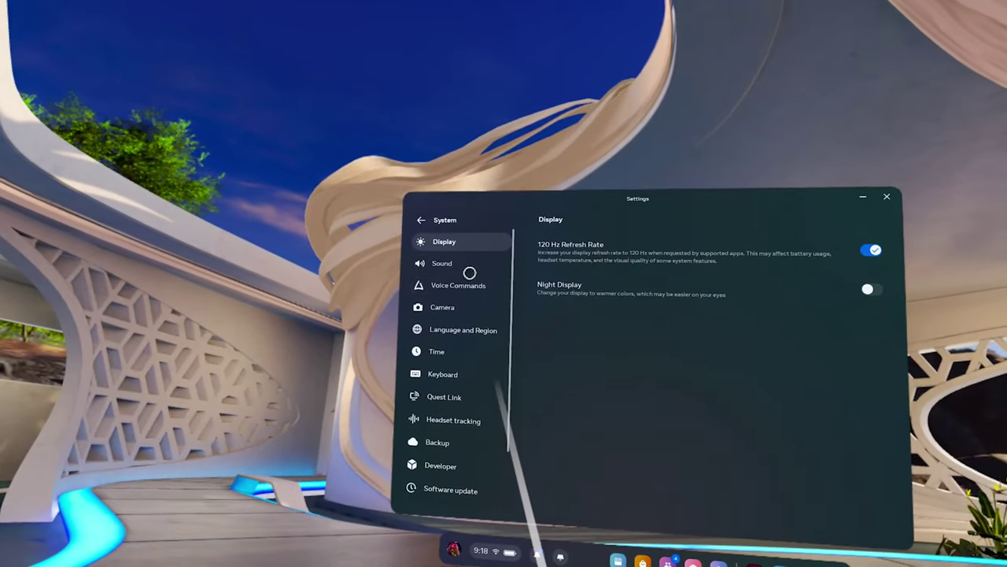
pyautogui.scroll(-3, 480, 437)
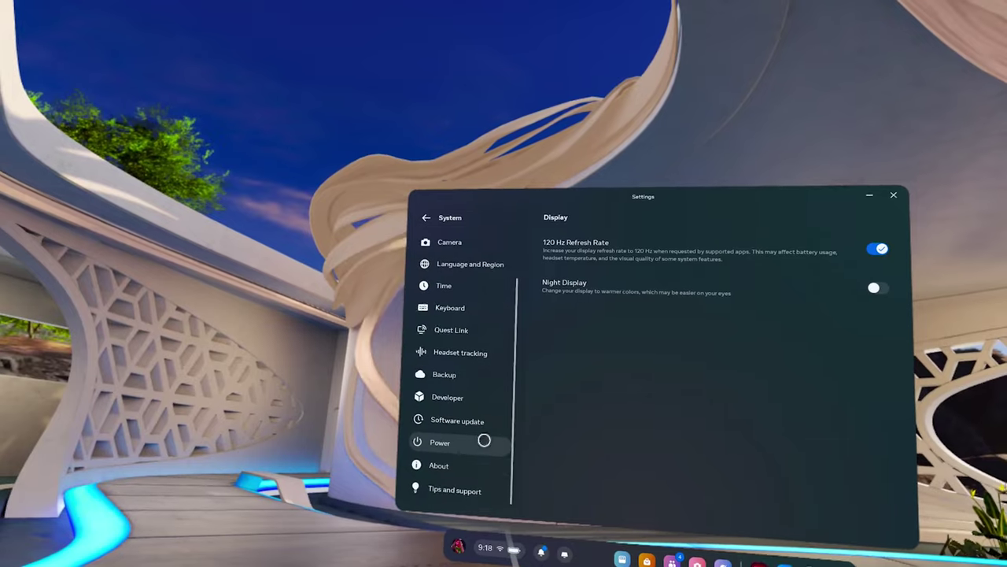
pyautogui.click(484, 441)
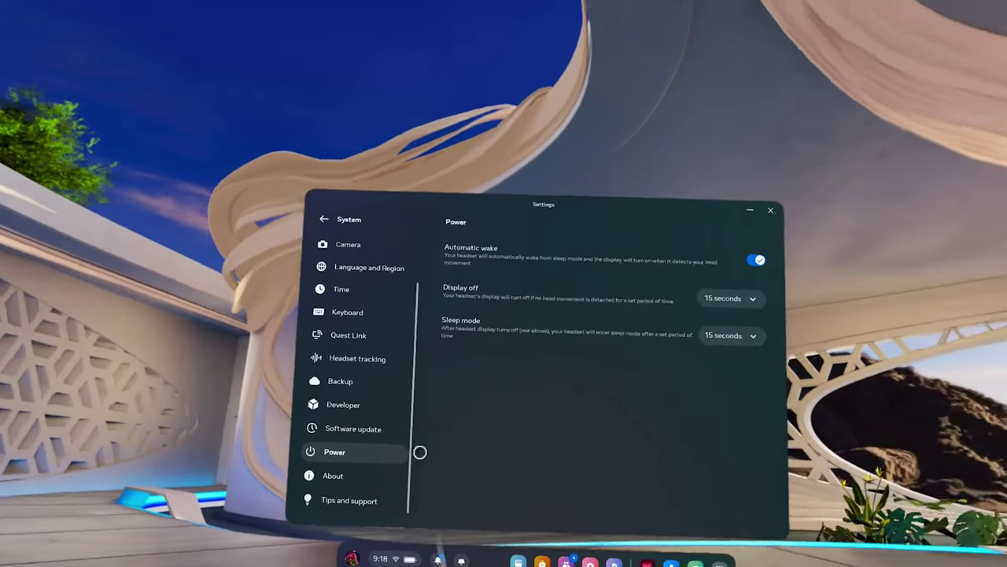
pyautogui.click(730, 335)
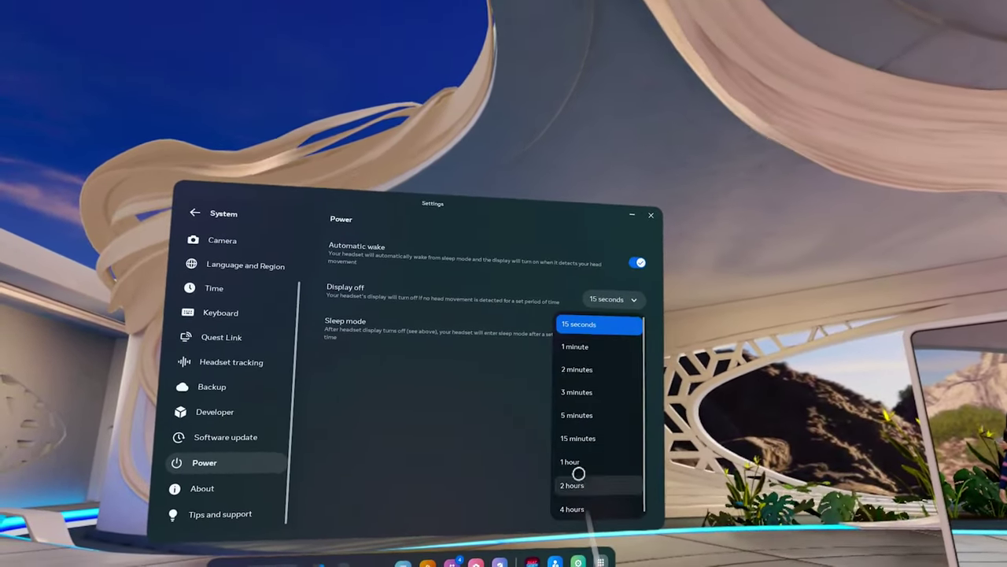
pyautogui.click(573, 508)
pyautogui.click(604, 332)
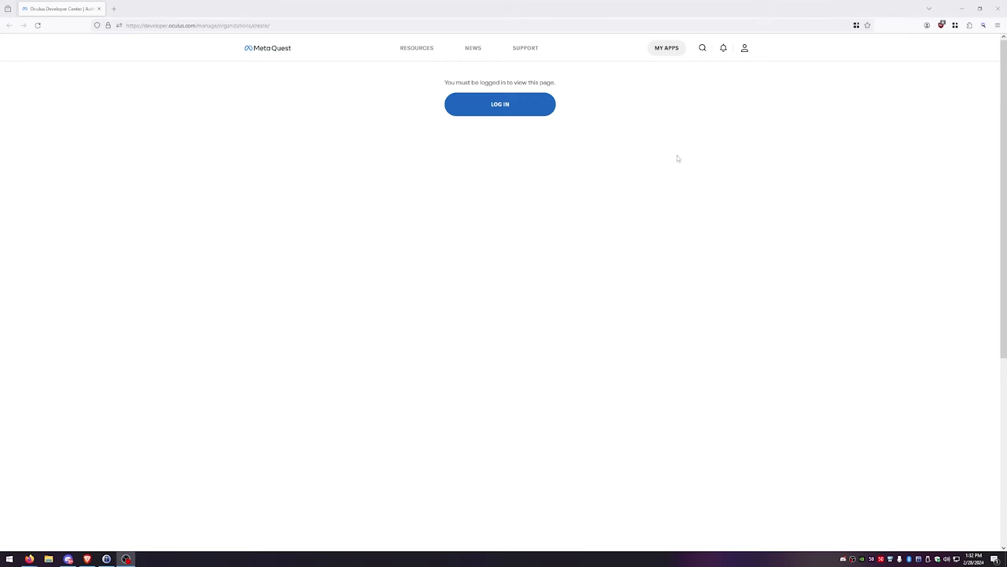
# Log in and view the Verification page confirming the developer account is verified.
pyautogui.click(490, 112)
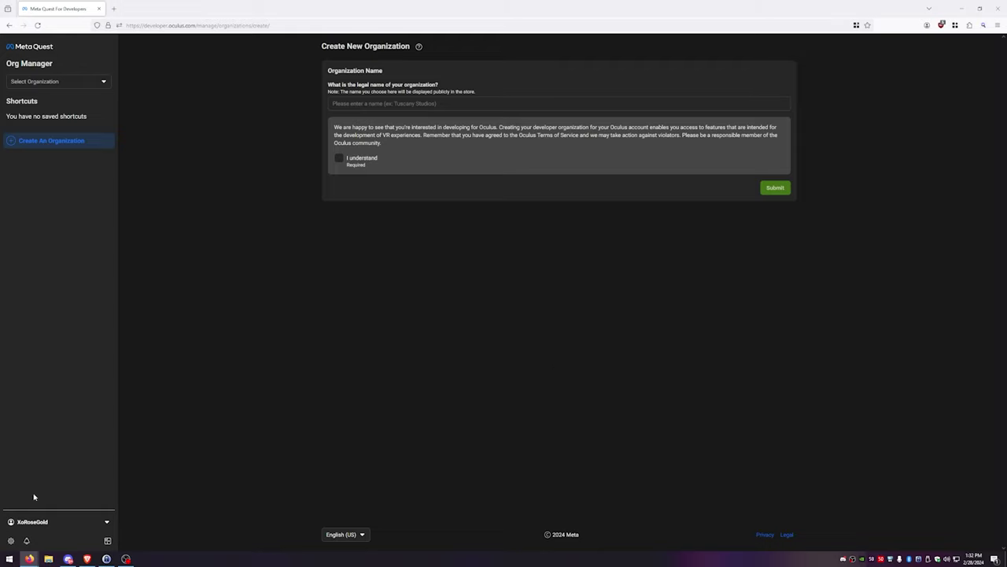
pyautogui.click(10, 540)
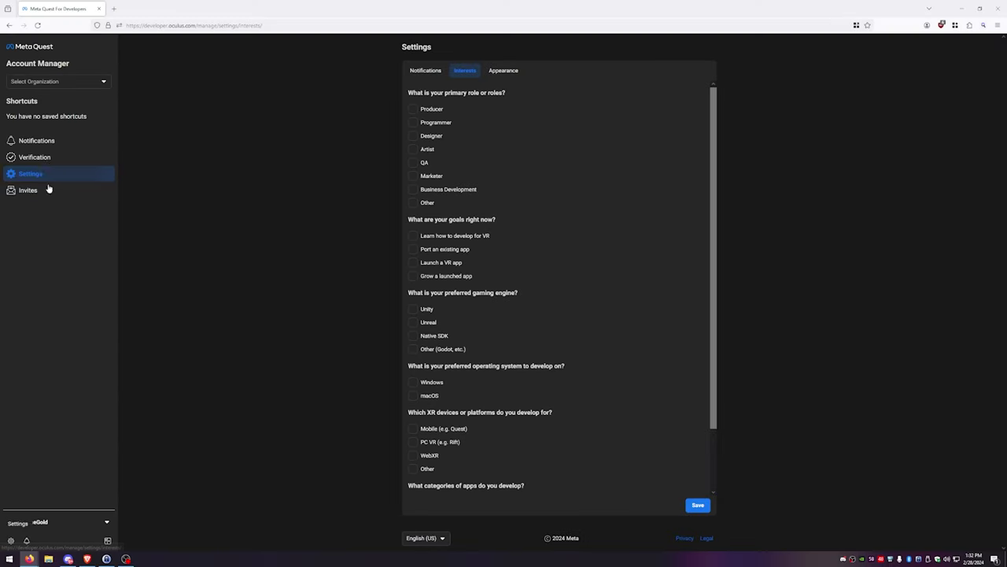
pyautogui.click(44, 161)
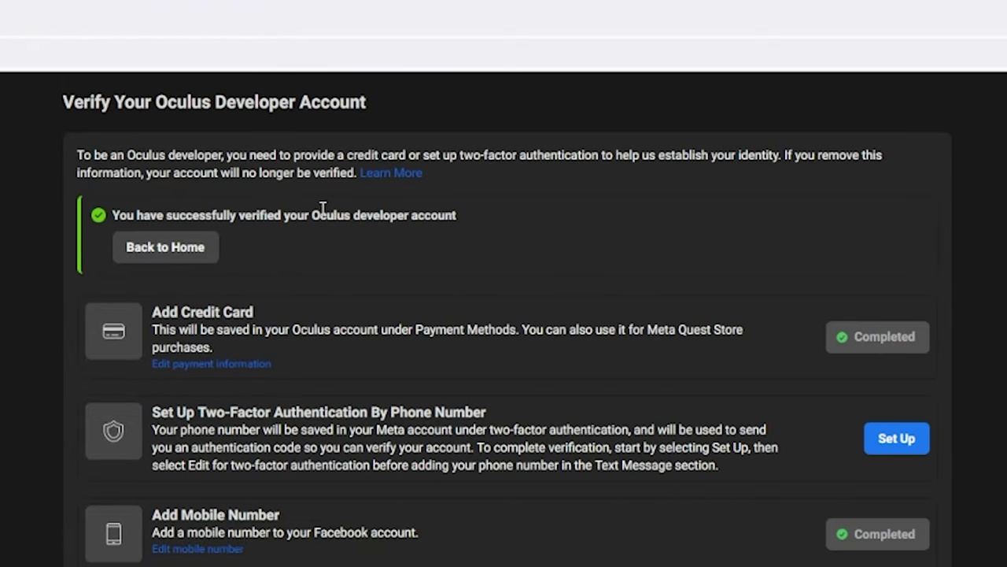
pyautogui.moveTo(488, 222); pyautogui.dragTo(57, 231)
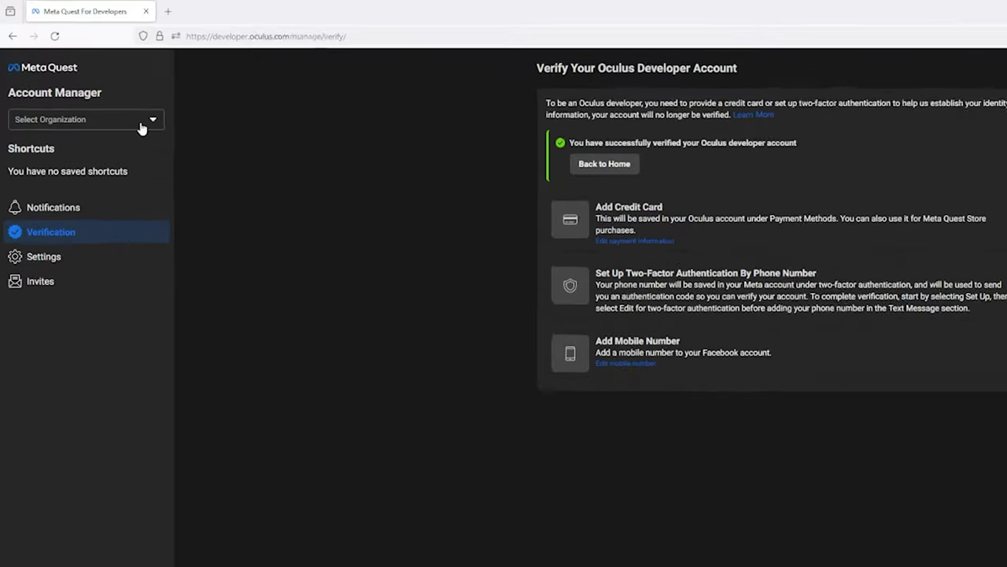
# Create a new organization named 'xorosegoldll', acknowledging the developer terms notice.
pyautogui.click(142, 124)
pyautogui.click(135, 342)
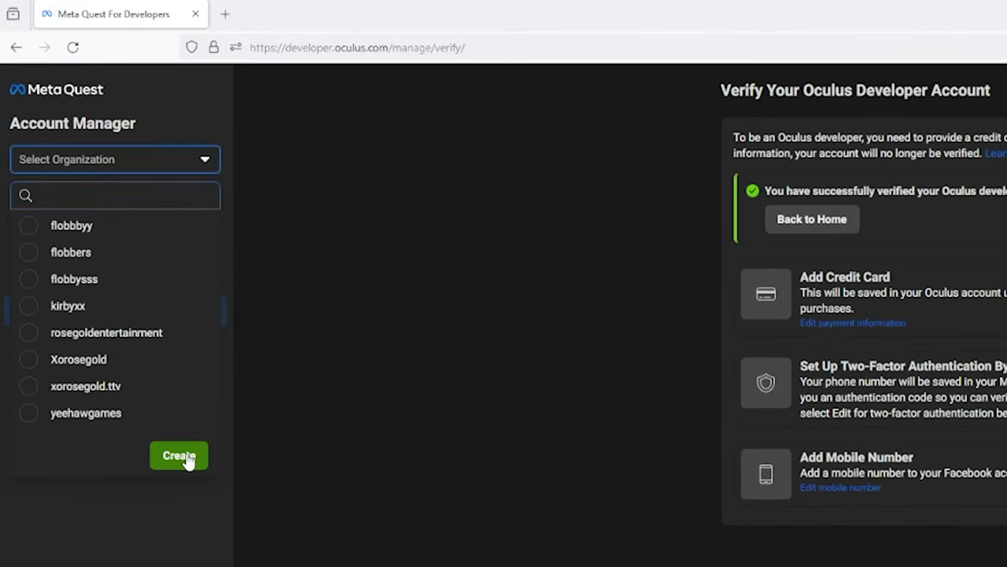
pyautogui.click(180, 456)
pyautogui.click(743, 203)
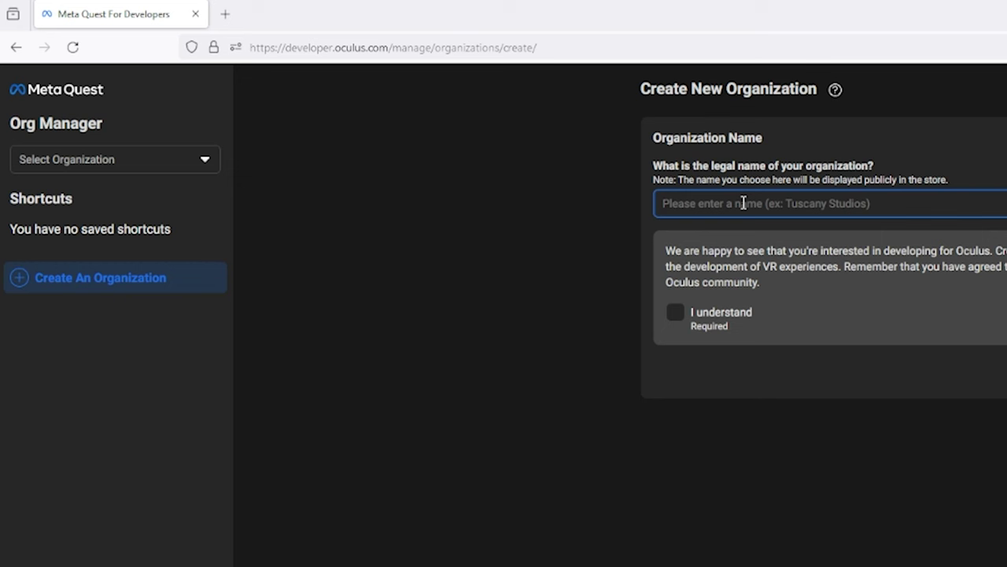
pyautogui.write('xorose')
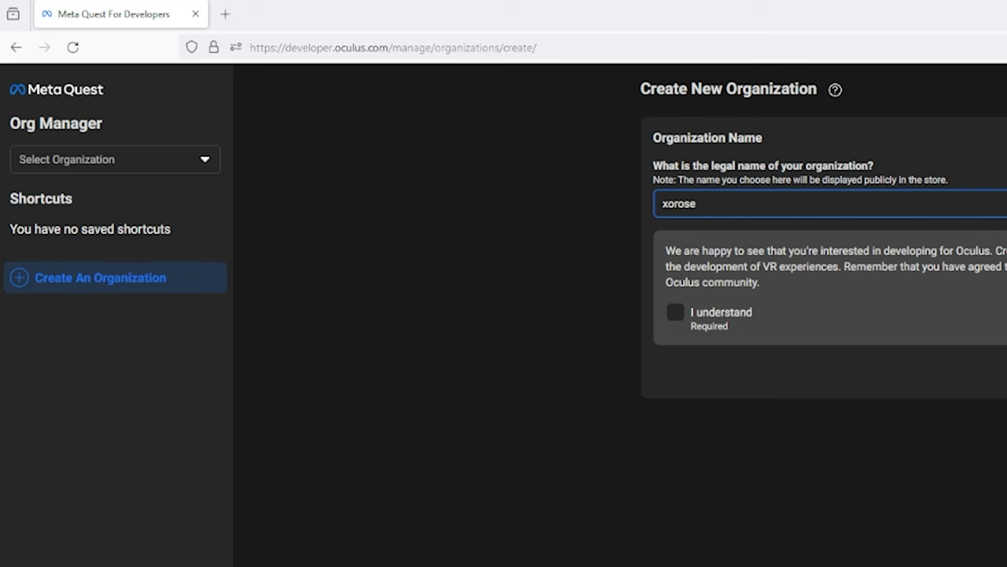
pyautogui.write('goldllc')
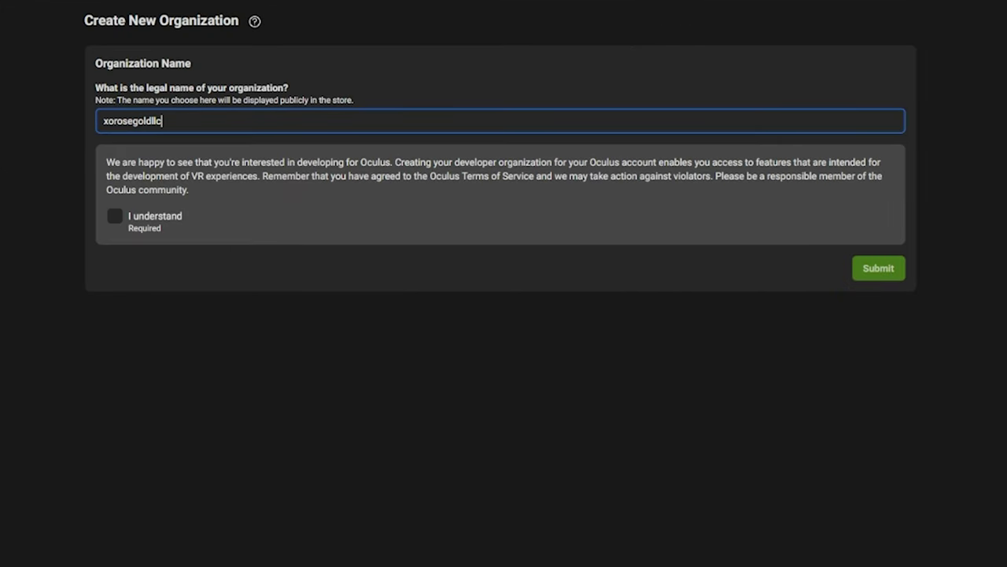
pyautogui.click(115, 217)
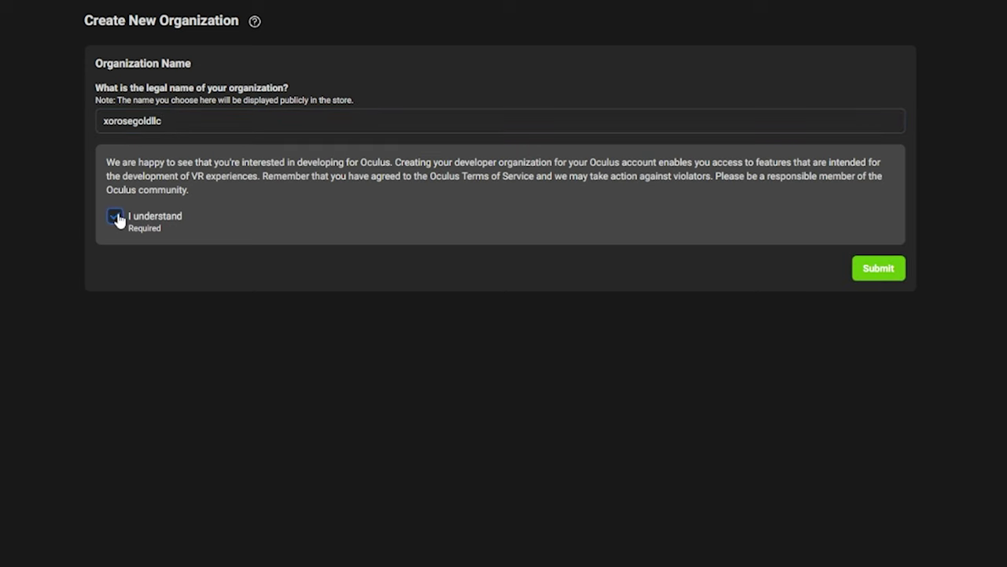
pyautogui.click(897, 275)
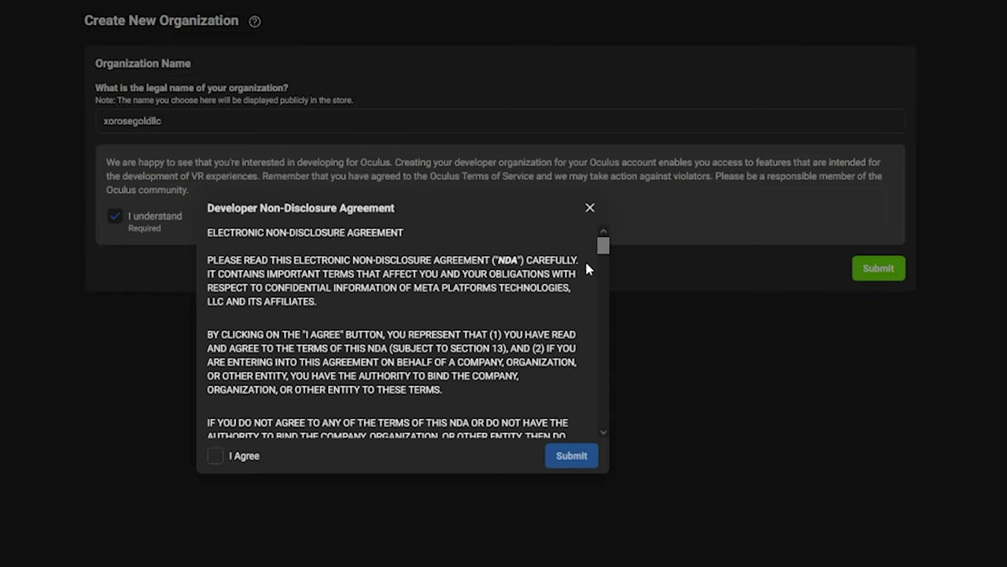
# Read through the developer non-disclosure agreement, agree to it and submit.
pyautogui.moveTo(604, 252); pyautogui.dragTo(596, 438)
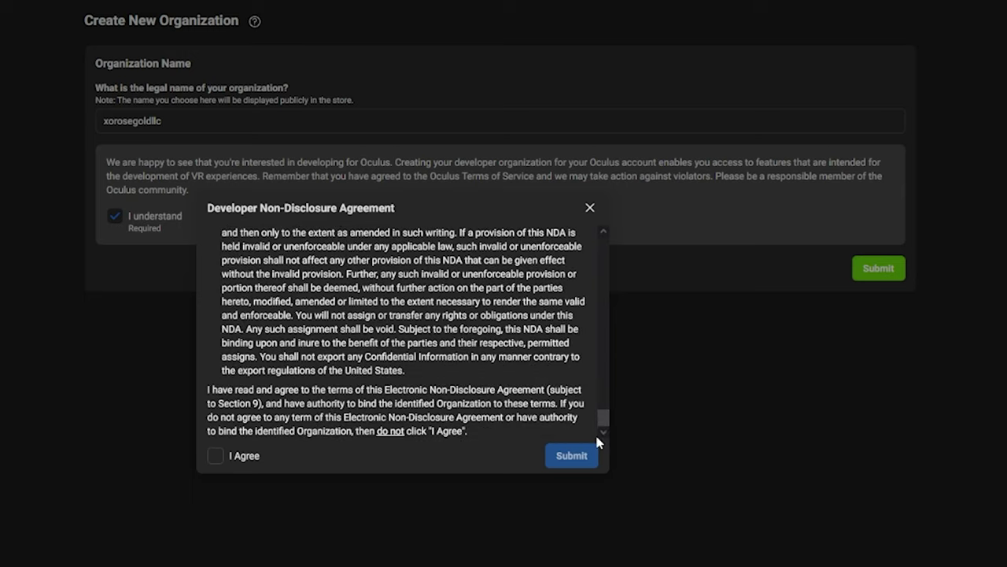
pyautogui.click(216, 457)
pyautogui.click(578, 454)
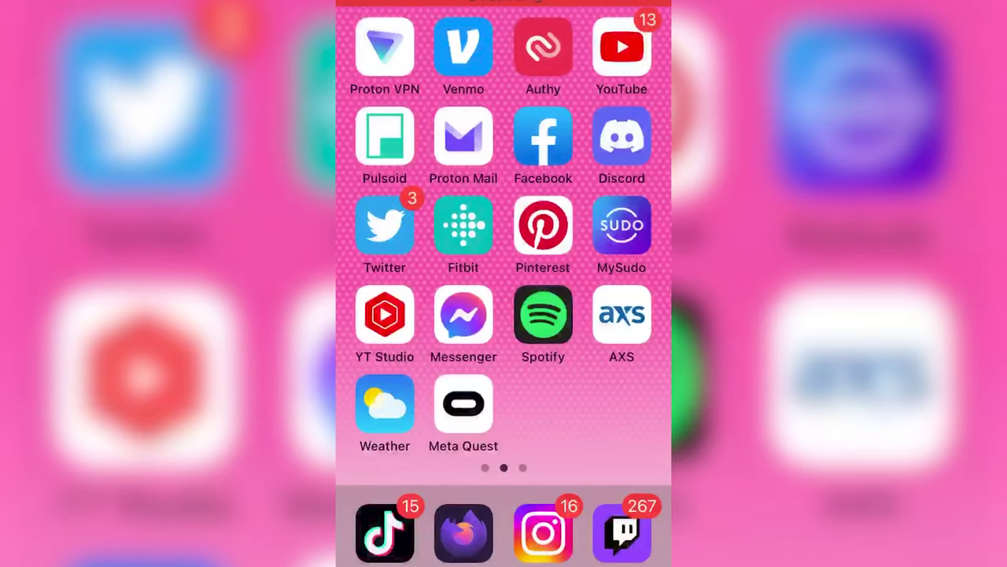
pyautogui.click(463, 404)
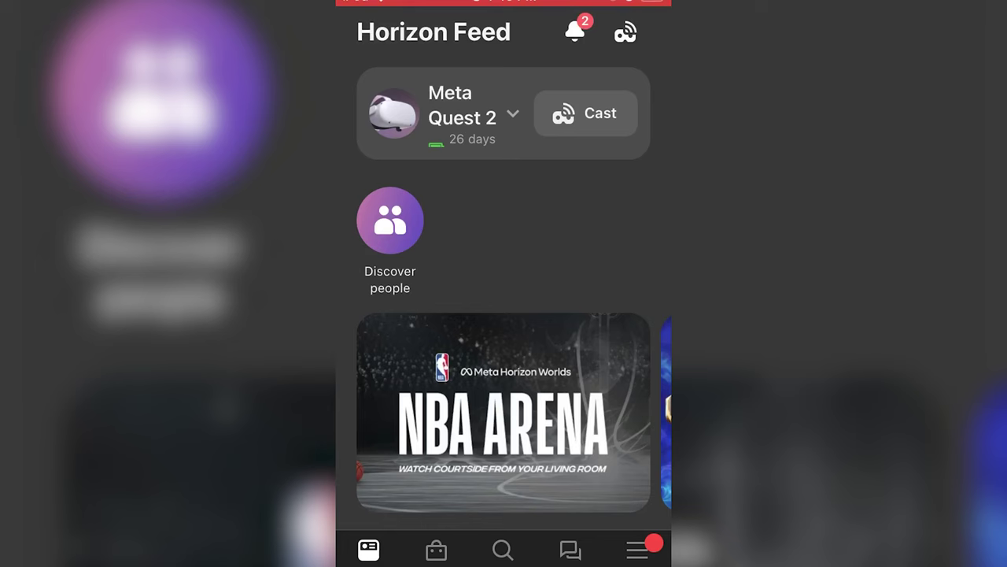
# Switch on Debug Mode under the Meta Quest 2's Developer Mode headset settings.
pyautogui.click(637, 549)
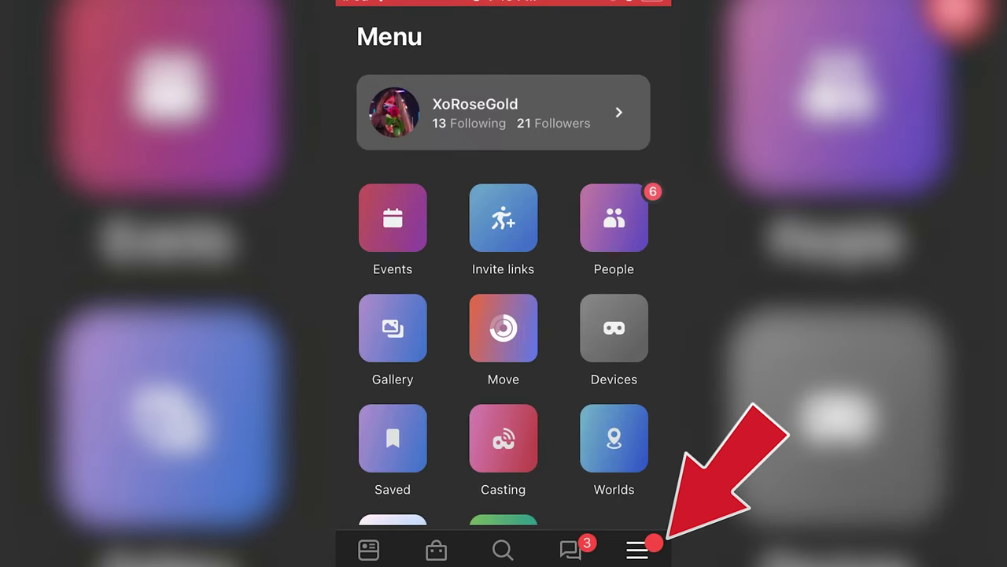
pyautogui.click(614, 327)
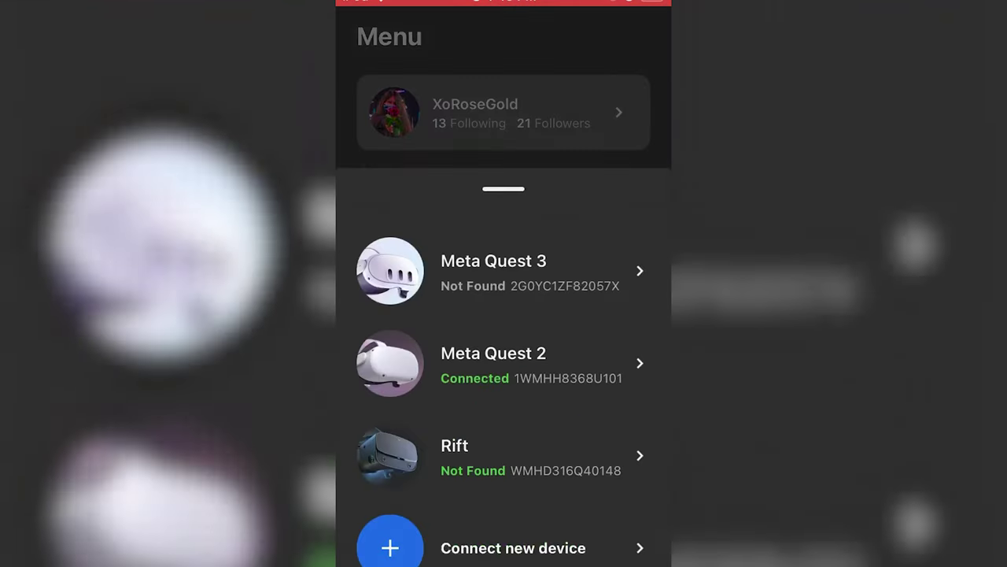
pyautogui.click(504, 312)
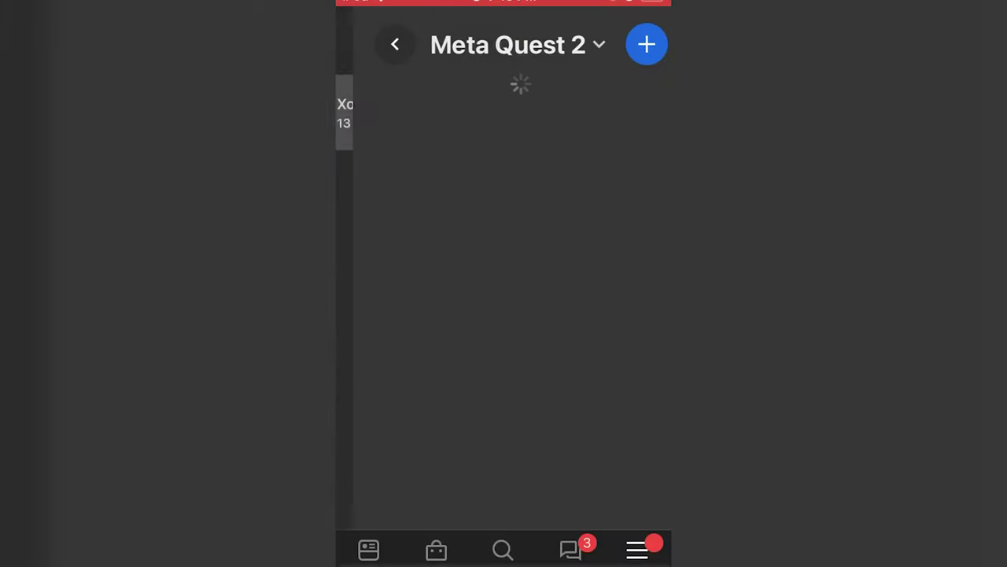
pyautogui.scroll(-5, 503, 315)
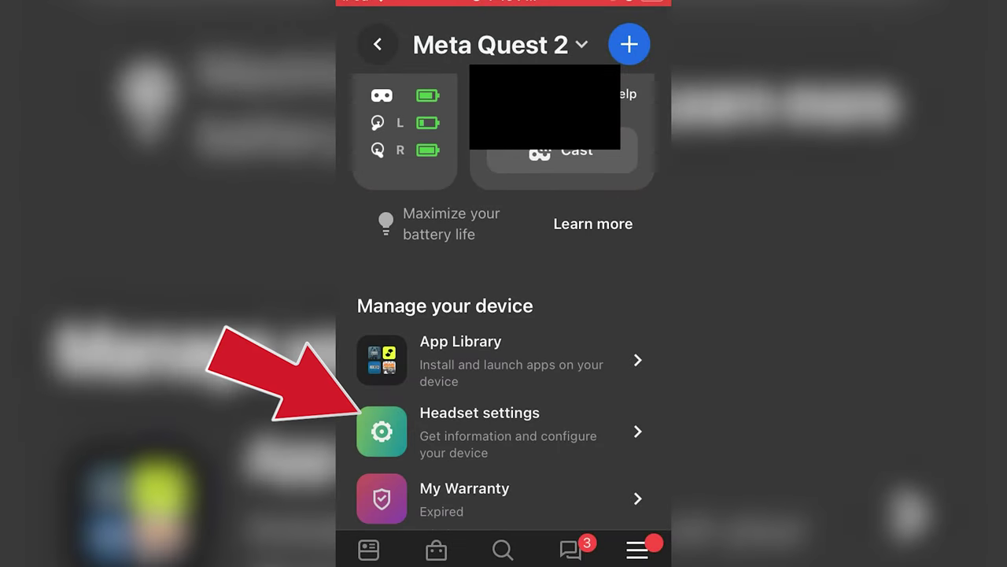
pyautogui.click(503, 427)
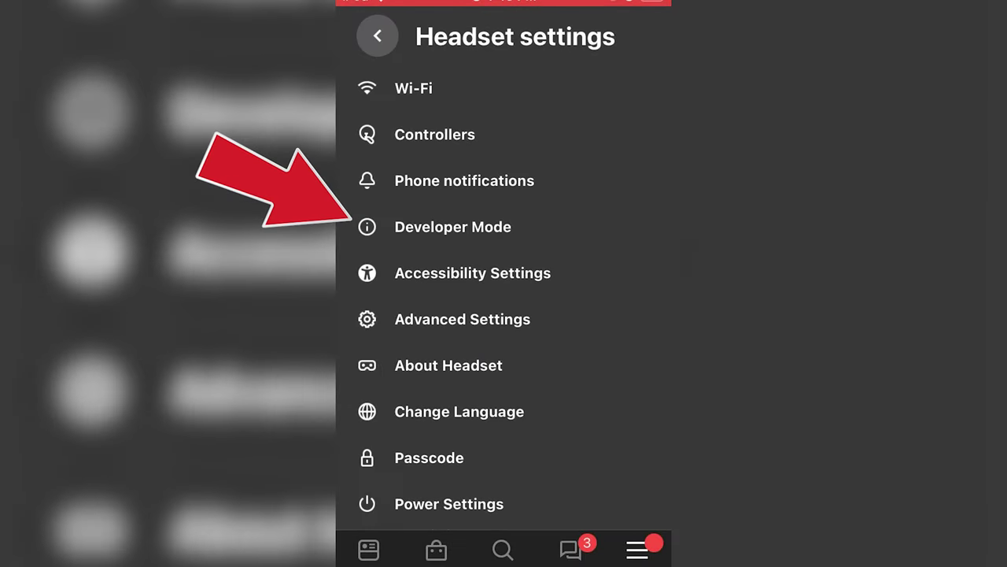
pyautogui.click(453, 226)
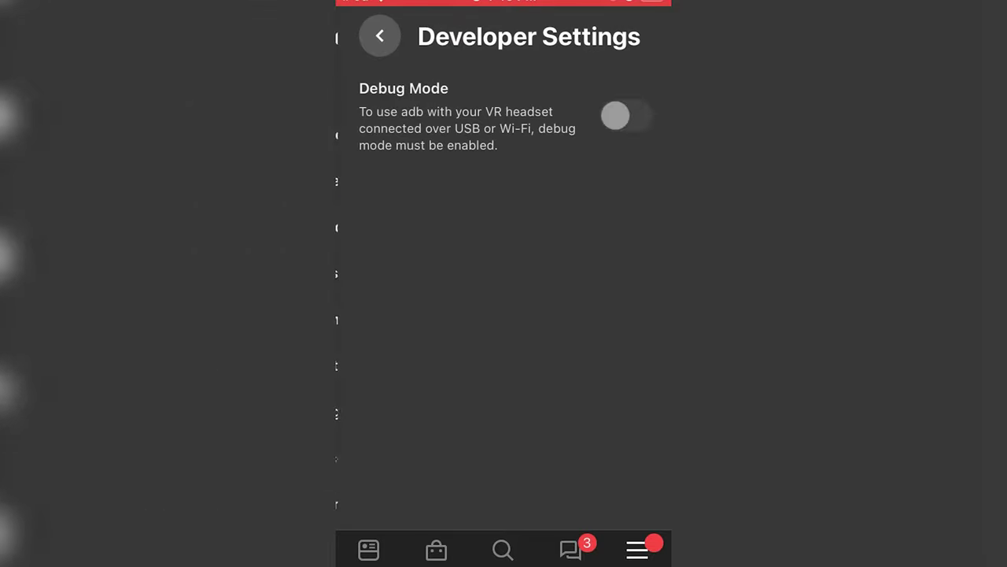
pyautogui.click(623, 115)
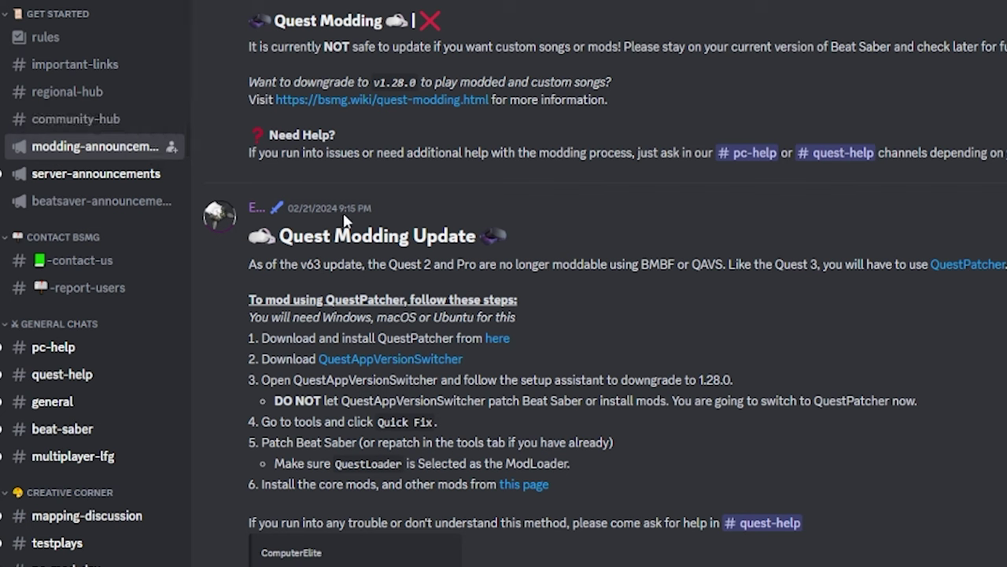
pyautogui.moveTo(280, 236); pyautogui.dragTo(473, 239)
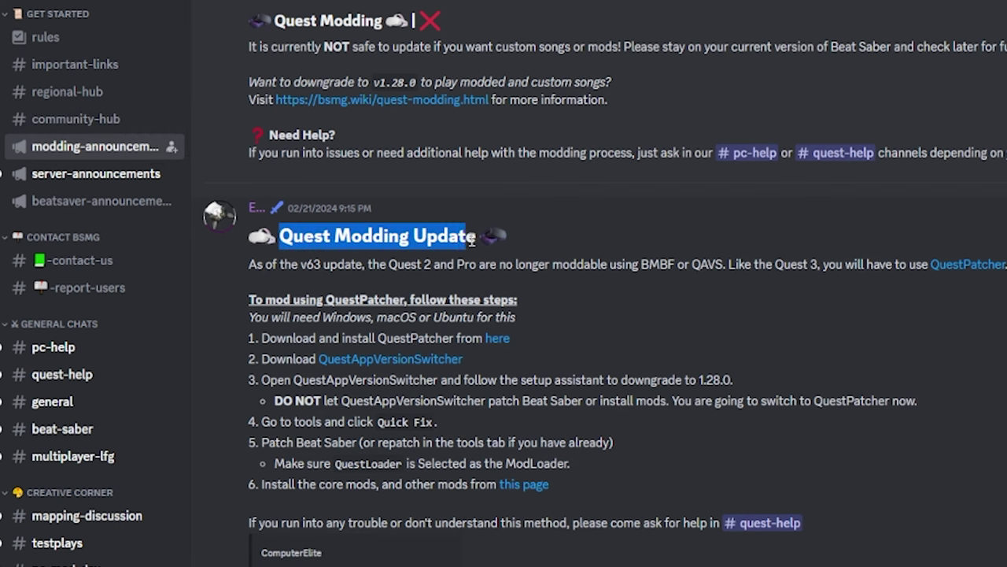
pyautogui.click(646, 281)
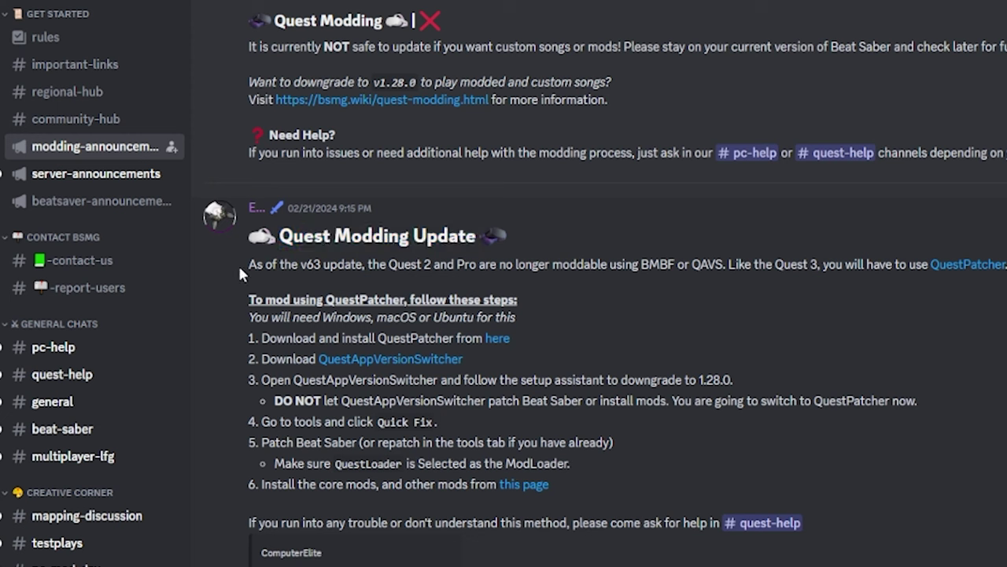
pyautogui.moveTo(244, 264); pyautogui.dragTo(1006, 265)
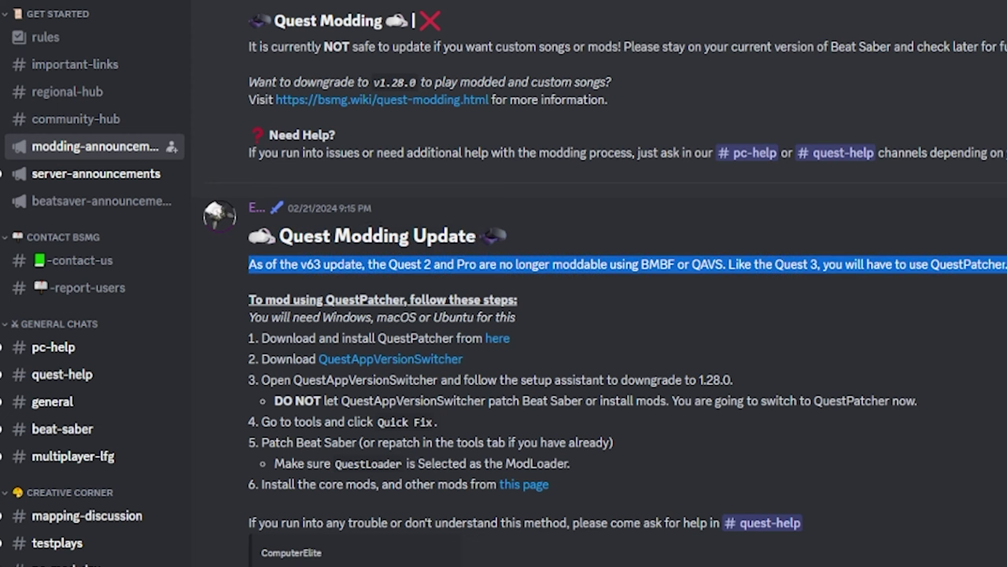
pyautogui.press('Escape')
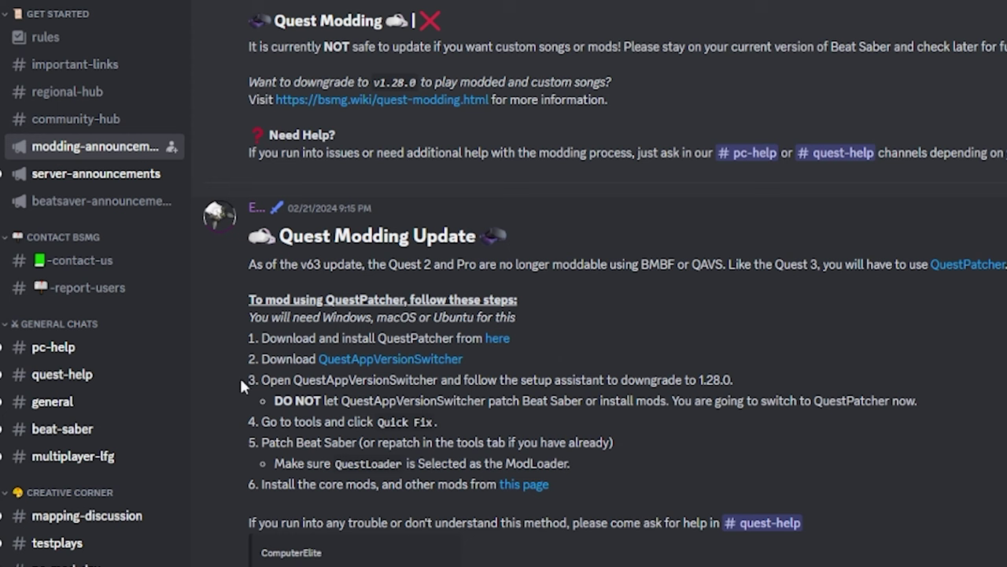
pyautogui.moveTo(256, 378); pyautogui.dragTo(726, 377)
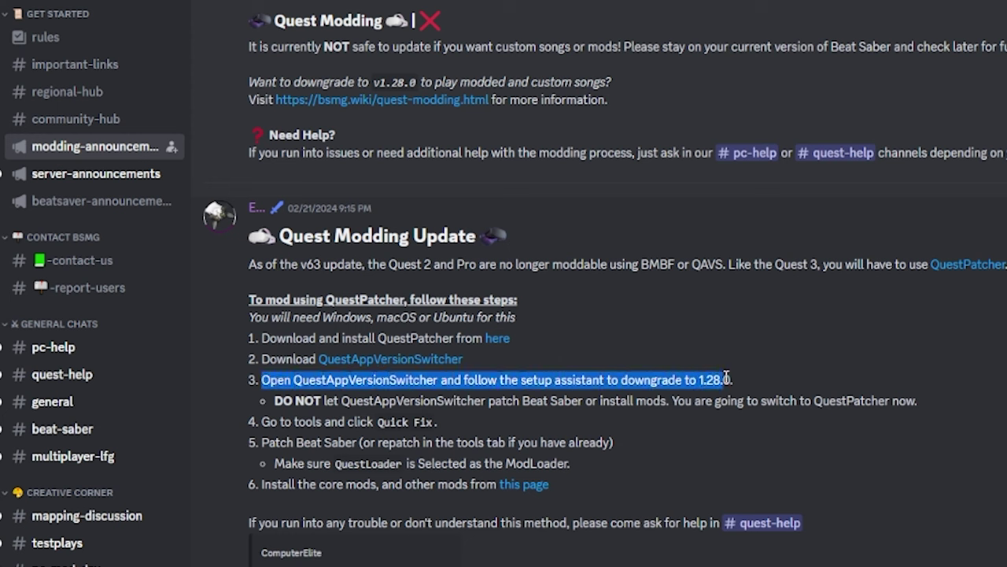
pyautogui.click(748, 380)
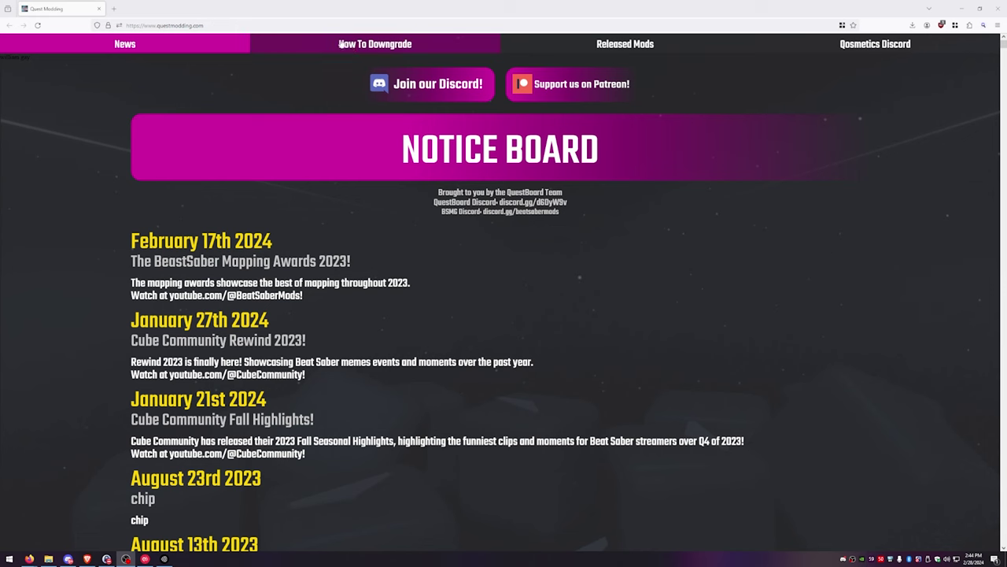
# Show the How To Downgrade guide and highlight its note that modding requires 1.28.0.
pyautogui.click(356, 44)
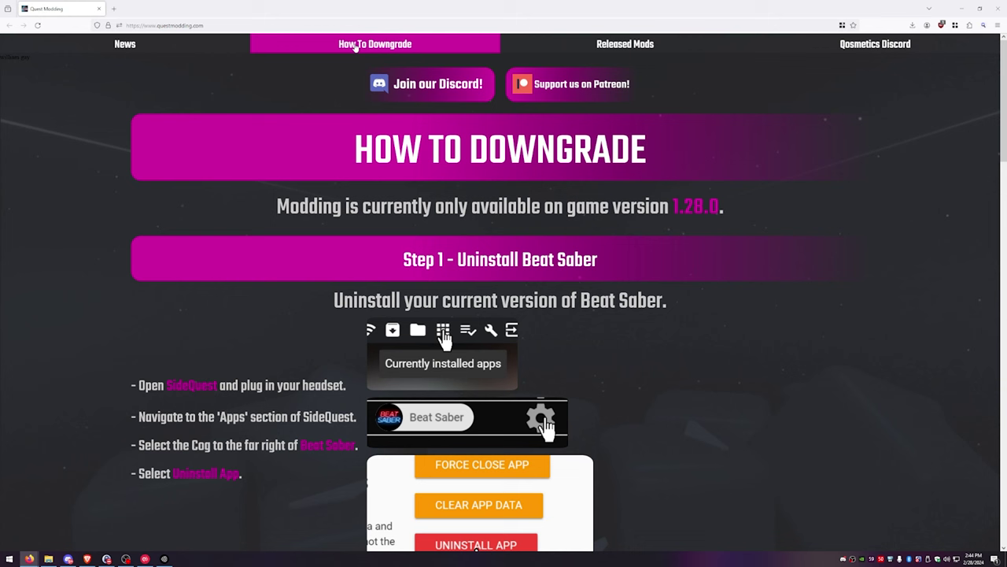
pyautogui.moveTo(255, 205); pyautogui.dragTo(721, 213)
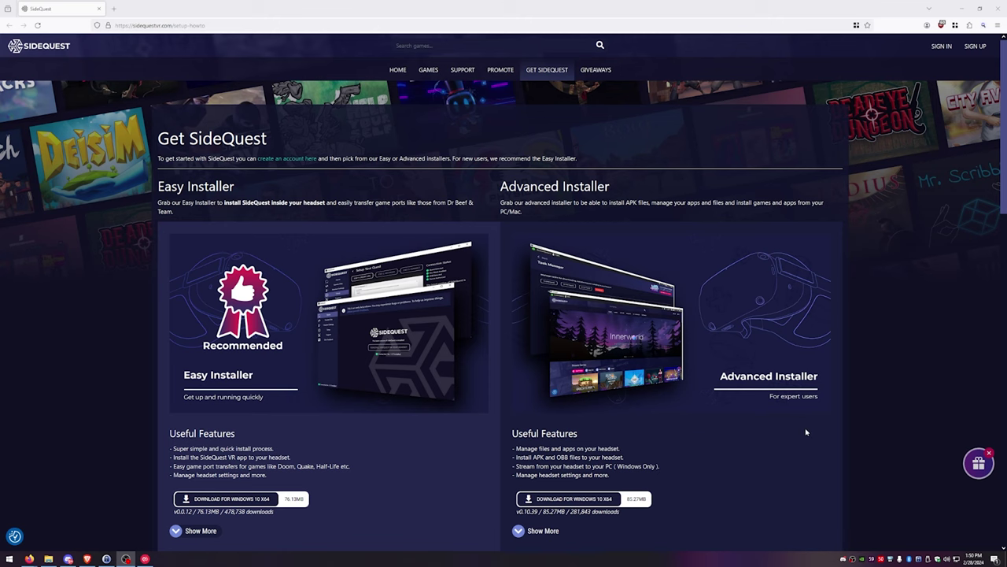
# Download the Windows 10 x64 Advanced Installer and install SideQuest for the current user.
pyautogui.scroll(-1, 805, 431)
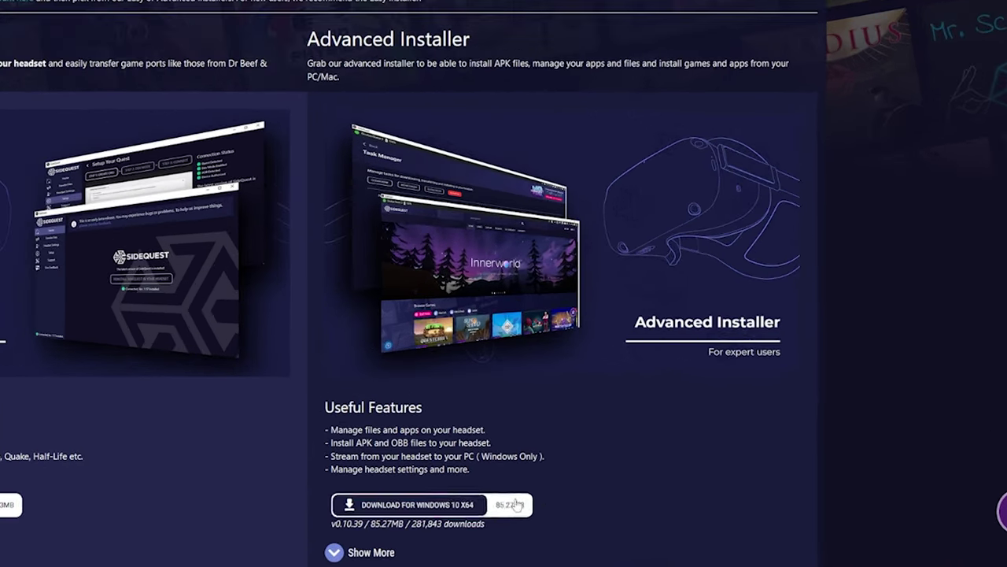
pyautogui.click(368, 506)
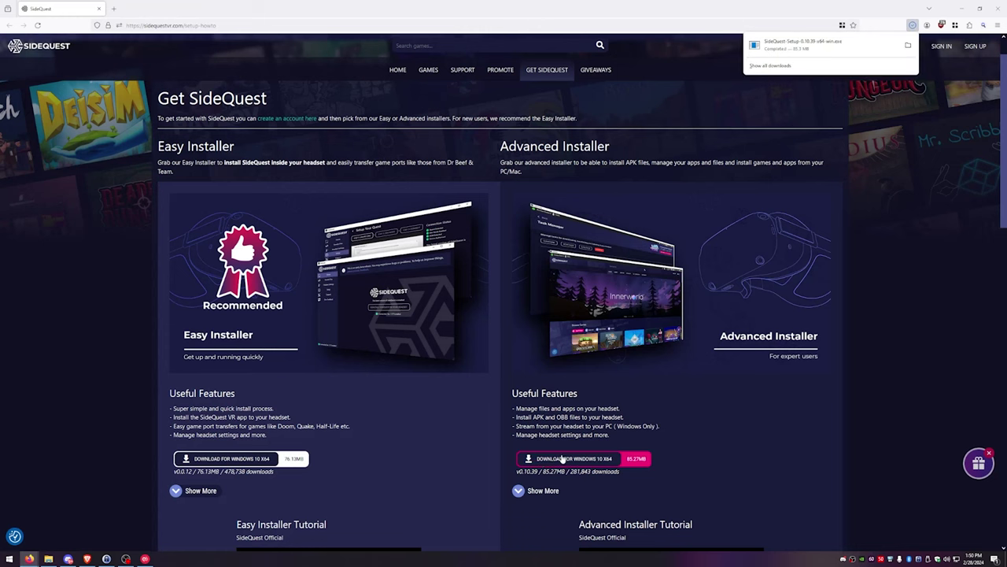
pyautogui.click(873, 52)
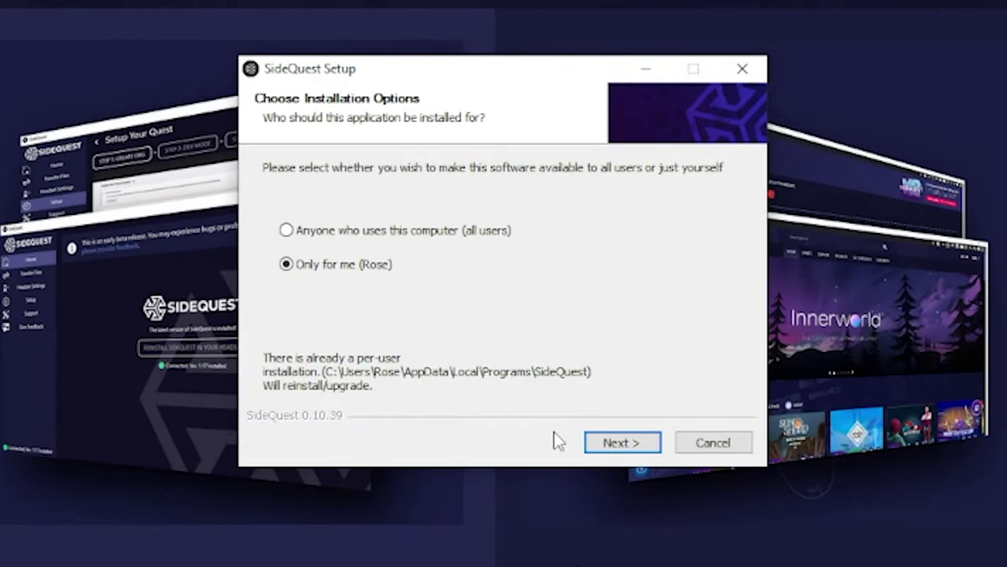
pyautogui.click(621, 441)
pyautogui.click(623, 441)
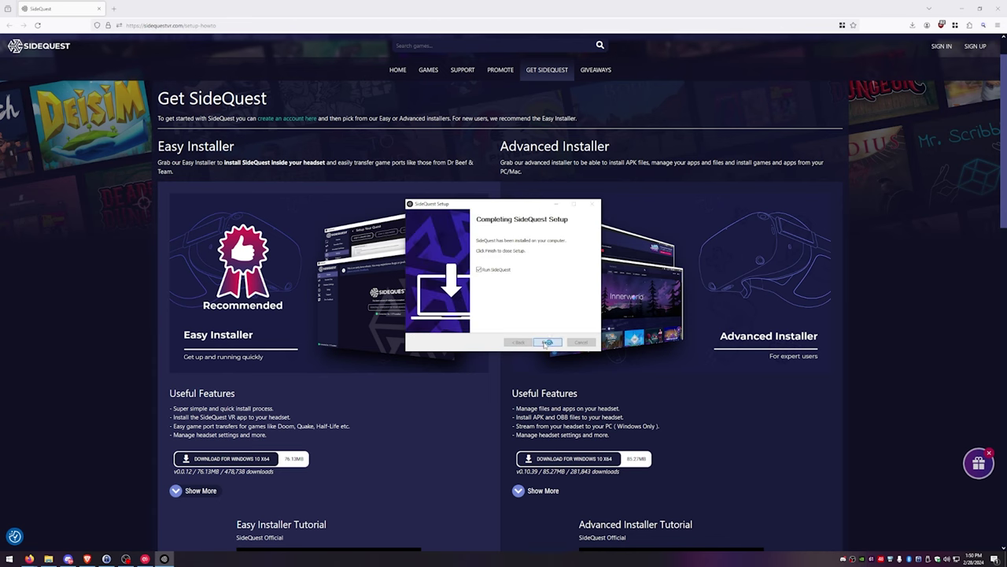
pyautogui.click(547, 342)
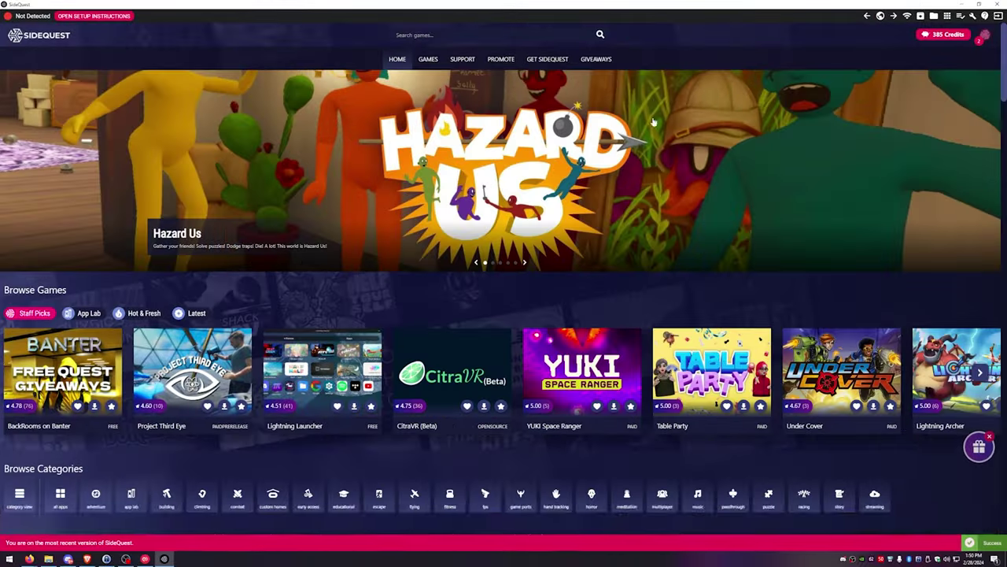
# Connect the Quest 2 to SideQuest by allowing USB debugging from this computer.
pyautogui.click(984, 36)
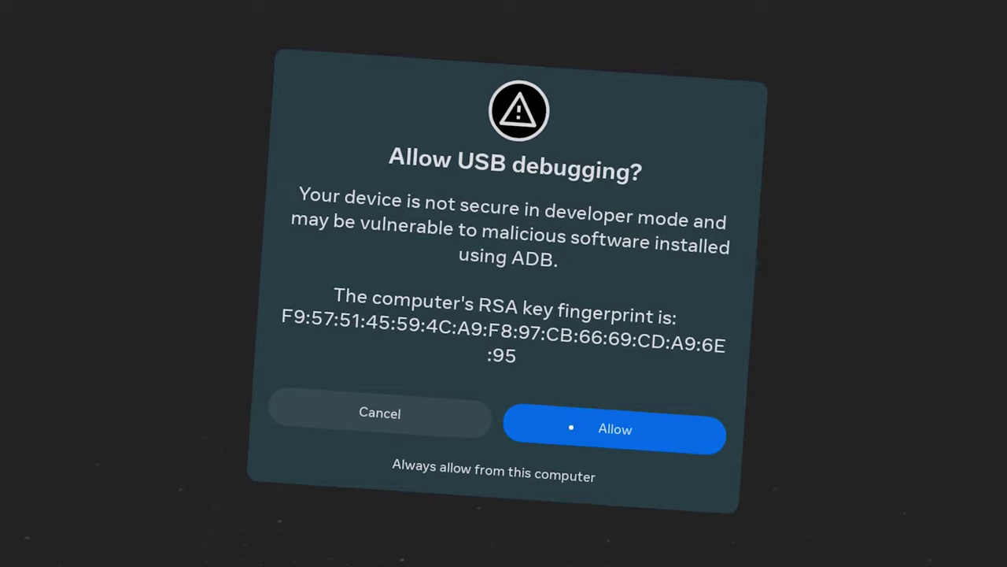
pyautogui.click(572, 428)
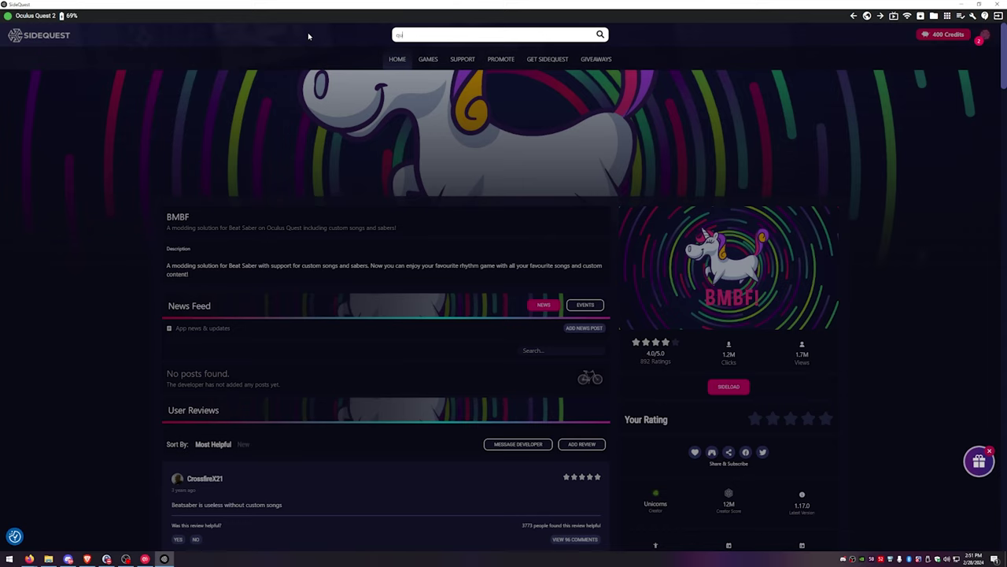
# Find QuestAppVersionSwitcher via search and sideload it onto the headset.
pyautogui.write('questa')
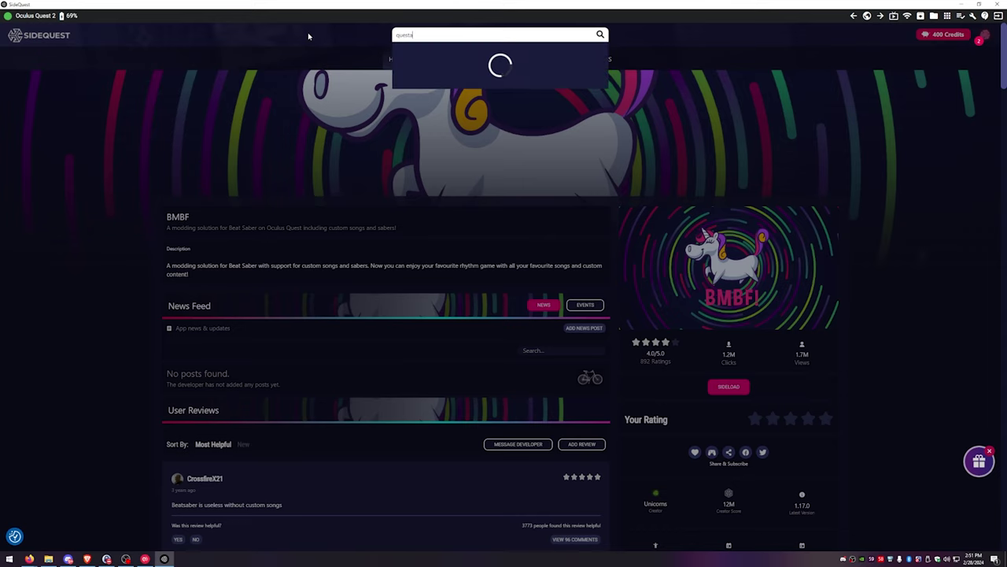
pyautogui.write('ppversions')
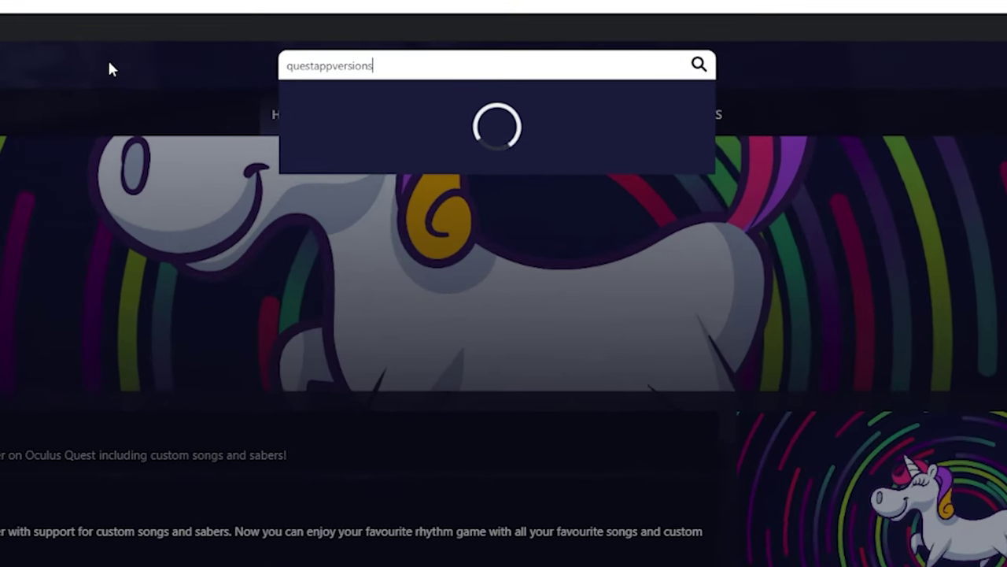
pyautogui.write('witcher')
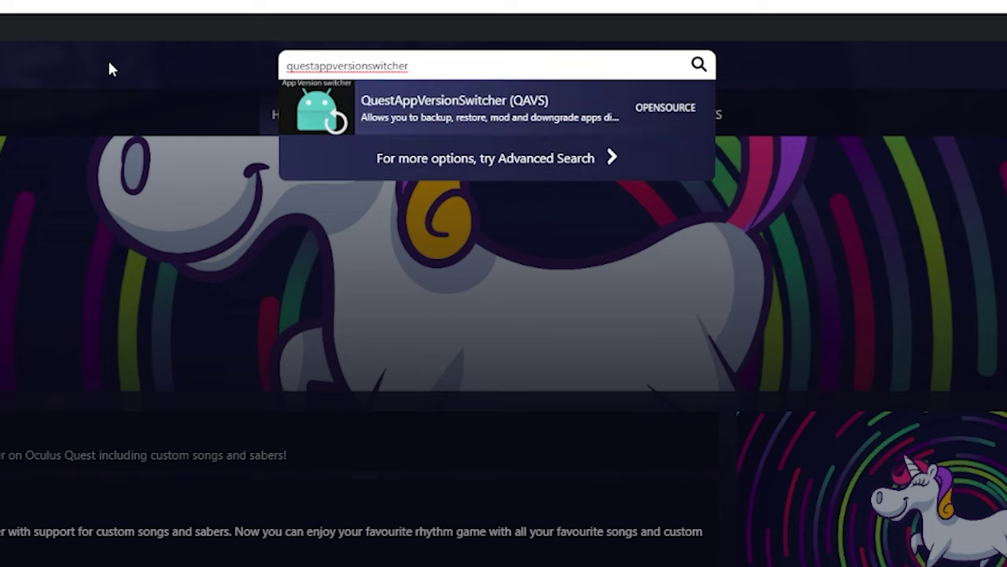
pyautogui.click(467, 117)
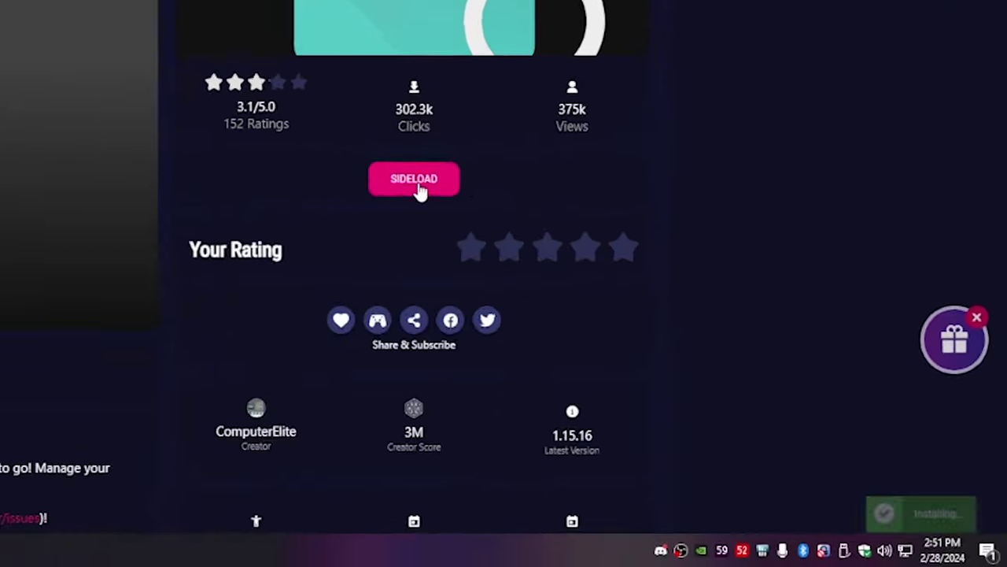
pyautogui.click(665, 457)
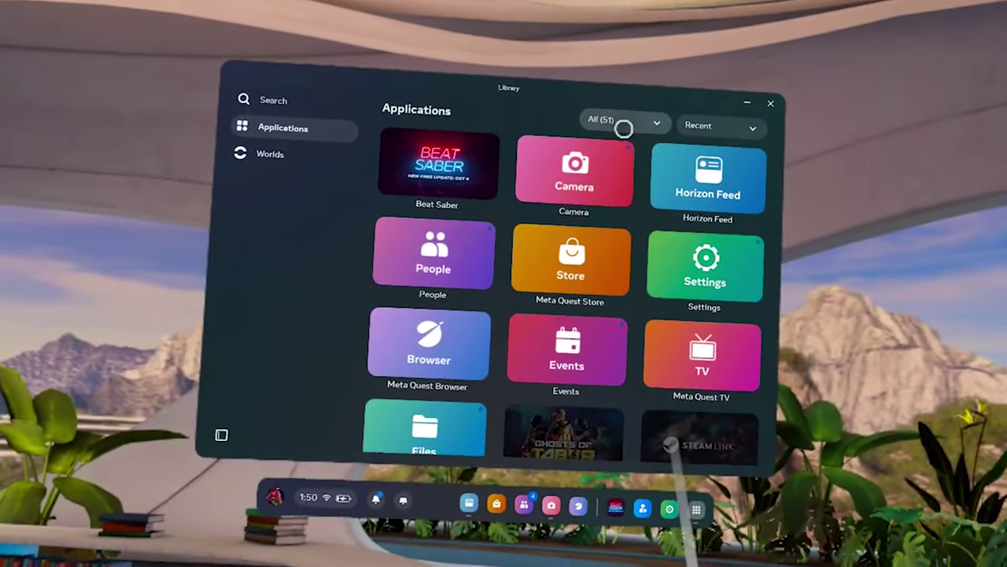
# Filter the Library to Unknown sources and launch QuestAppVersionSwitcher.
pyautogui.click(624, 126)
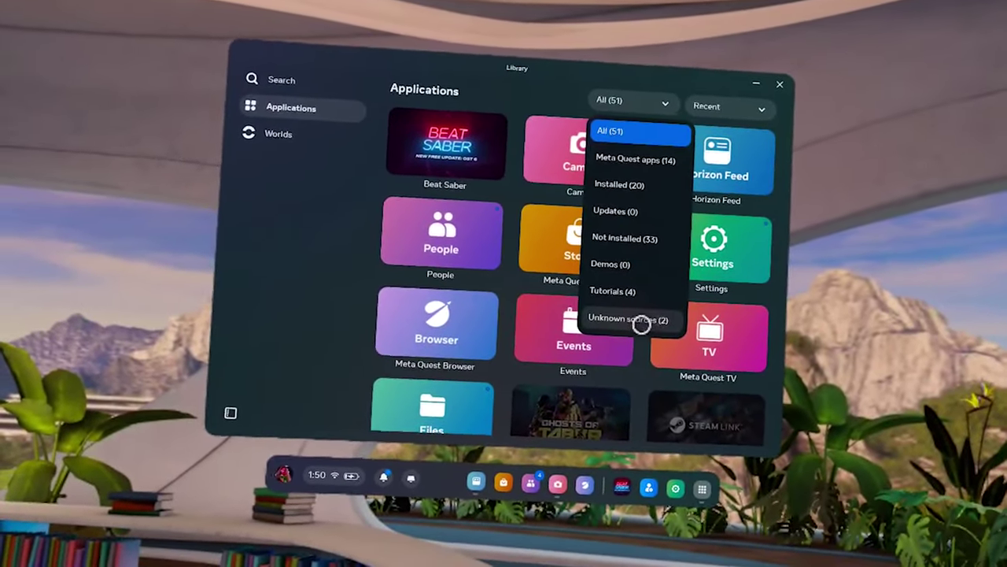
pyautogui.click(625, 331)
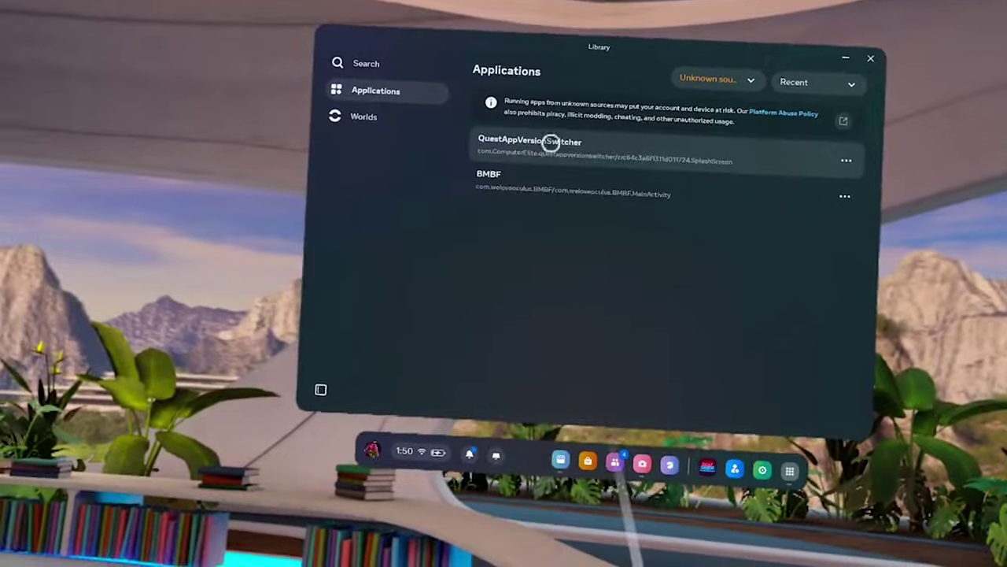
pyautogui.click(549, 150)
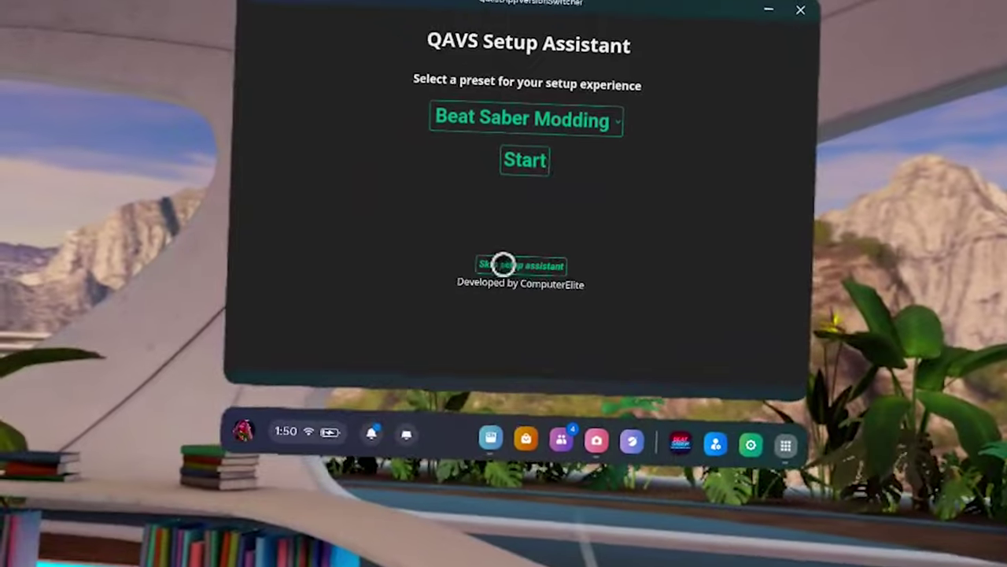
# Skip setup, grant access to the obb and data folders, and choose Beat Saber to manage.
pyautogui.click(489, 235)
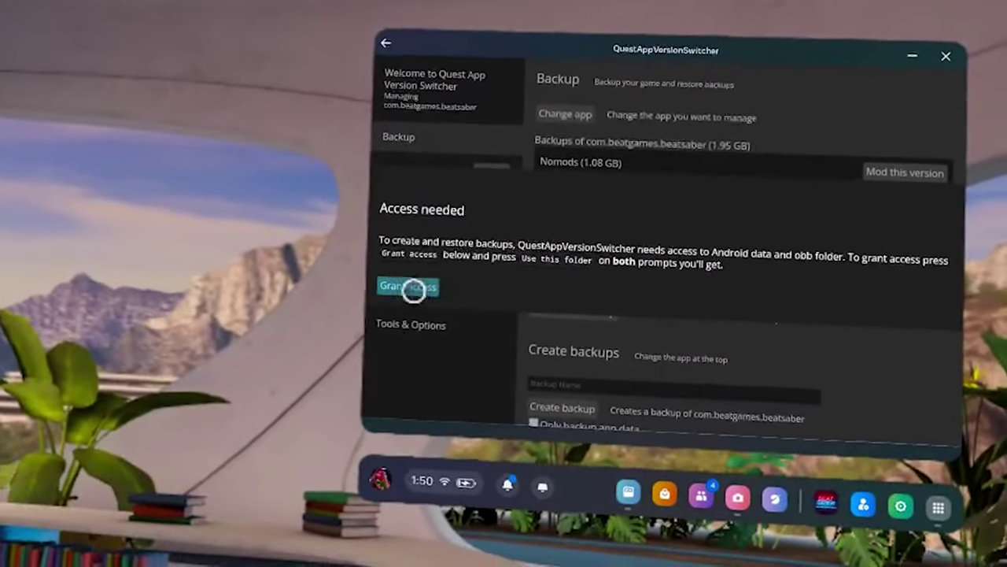
pyautogui.click(429, 295)
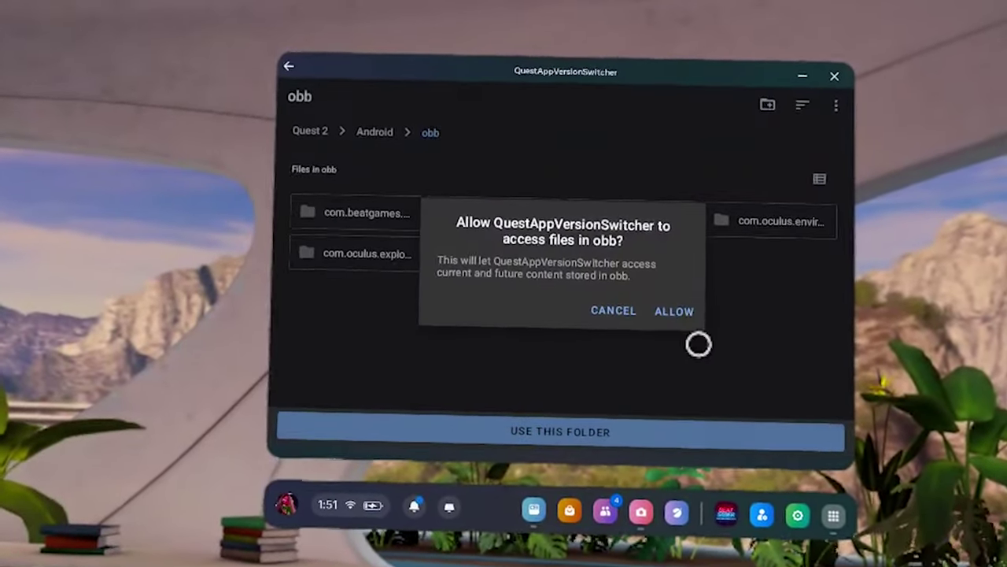
pyautogui.click(675, 315)
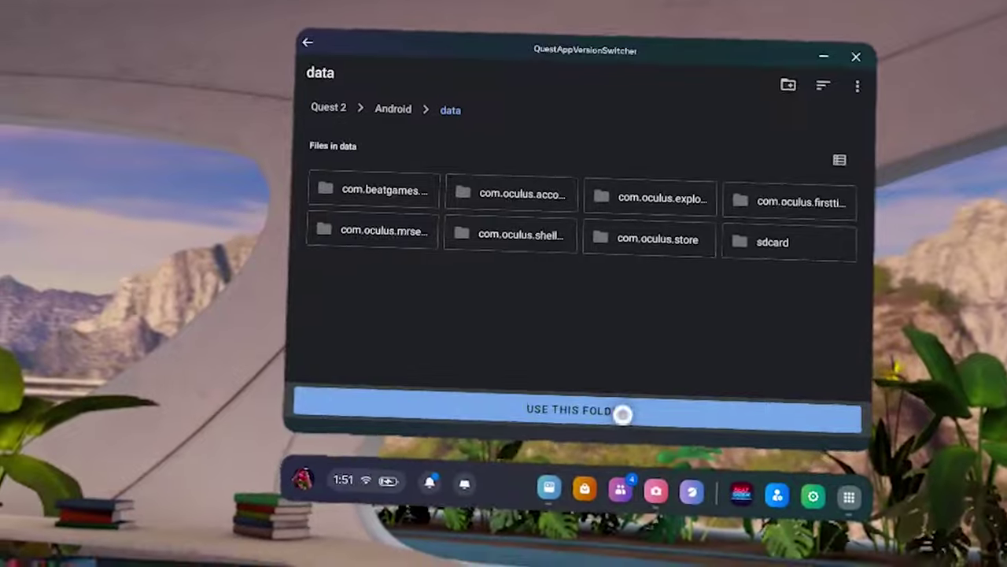
pyautogui.click(623, 409)
pyautogui.click(338, 137)
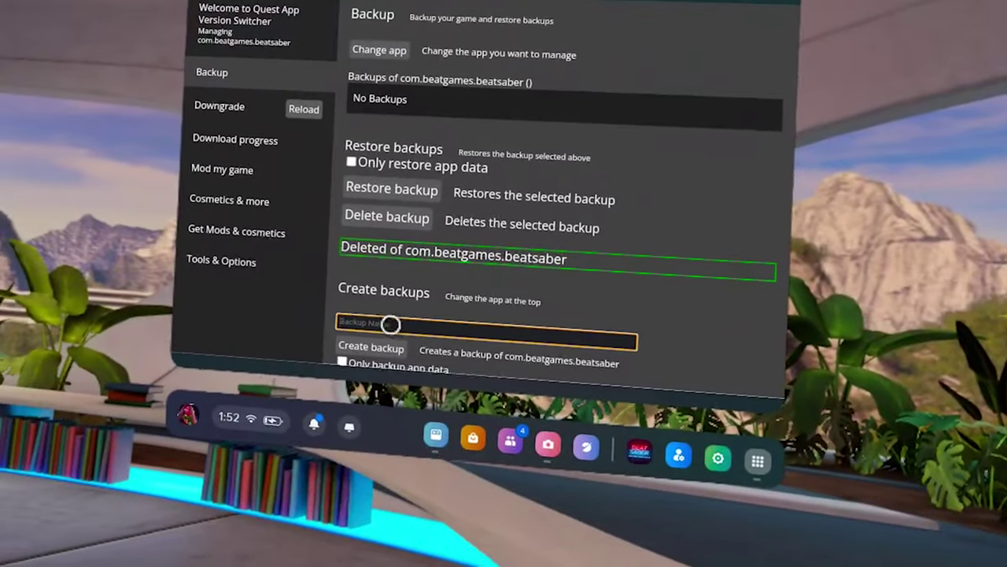
# Create a 'Nomods v1.34' backup of unmodded Beat Saber, then go to the Downgrade options.
pyautogui.click(391, 324)
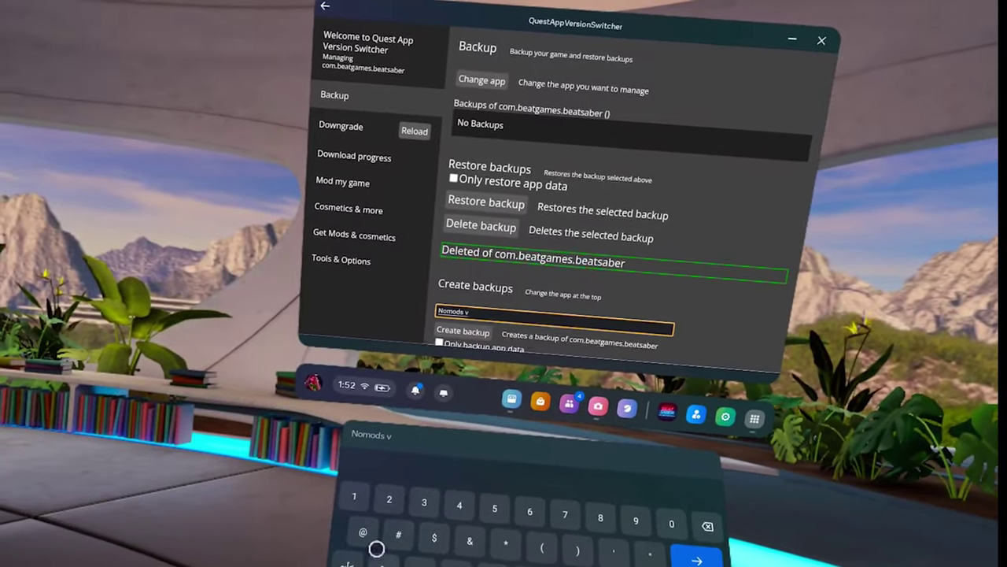
pyautogui.write('Nomods v1-')
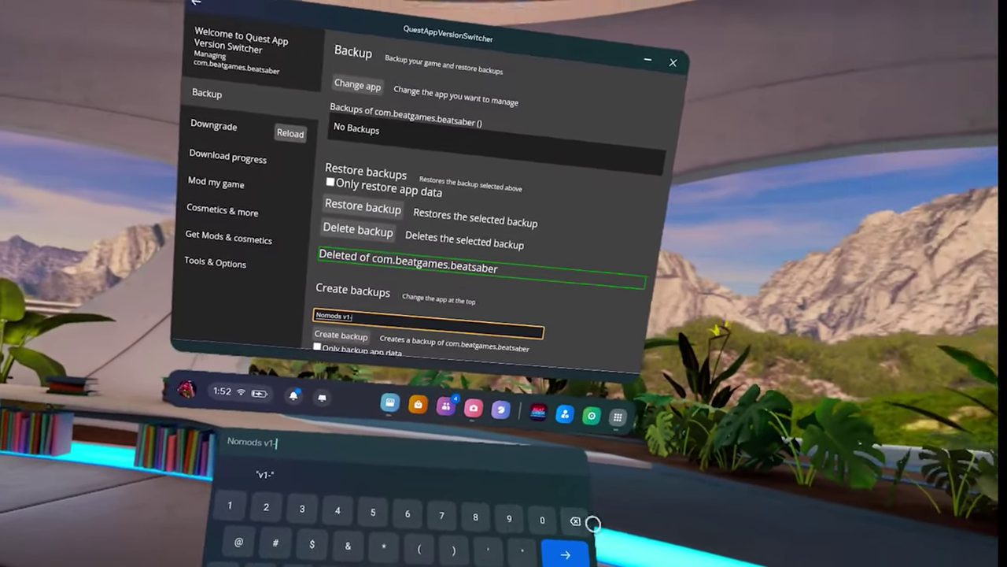
pyautogui.write('34')
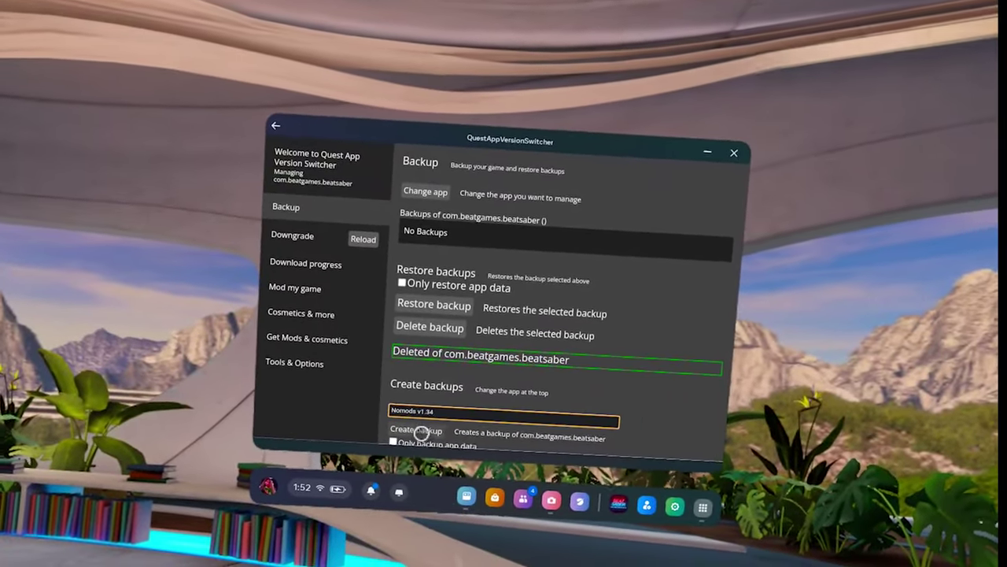
pyautogui.click(423, 442)
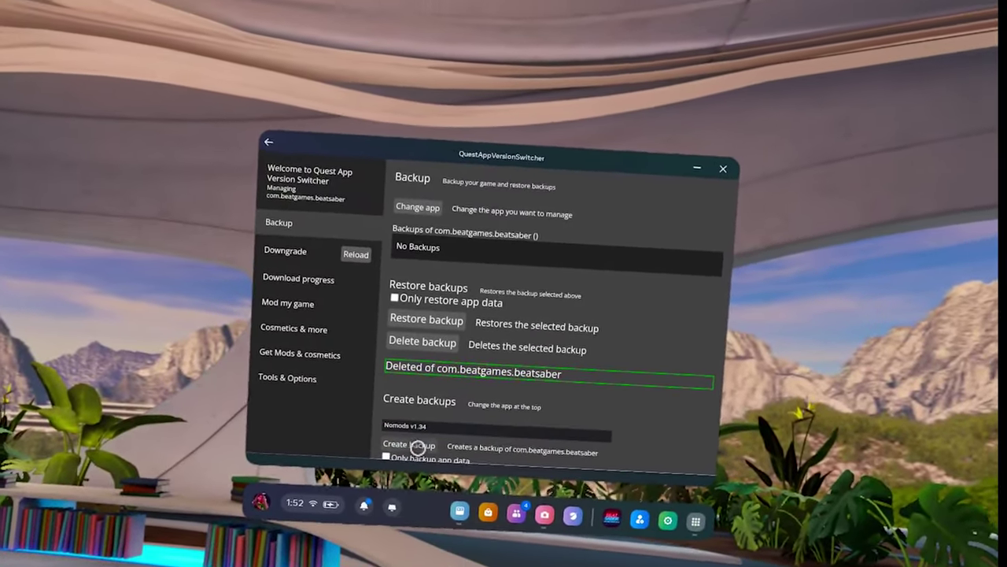
pyautogui.click(418, 432)
pyautogui.click(263, 293)
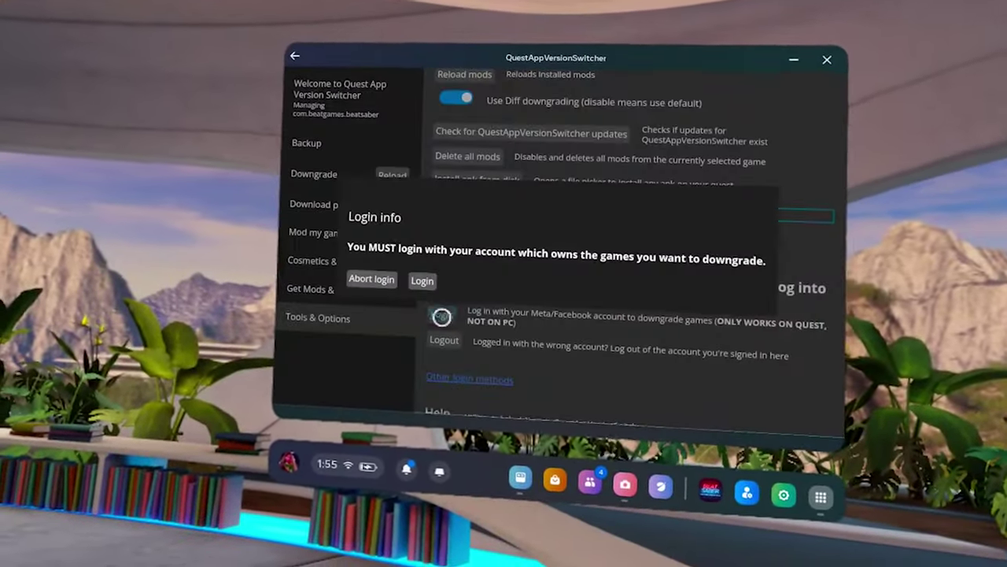
# Log in with the account owning Beat Saber and review the compatible downgrades, including 1.28.0.
pyautogui.click(422, 280)
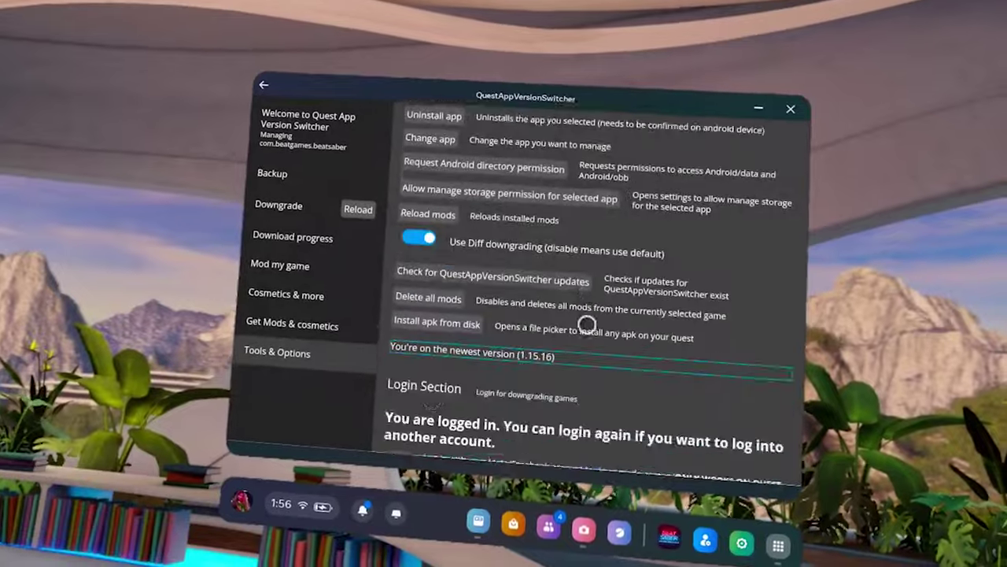
pyautogui.scroll(-3, 586, 323)
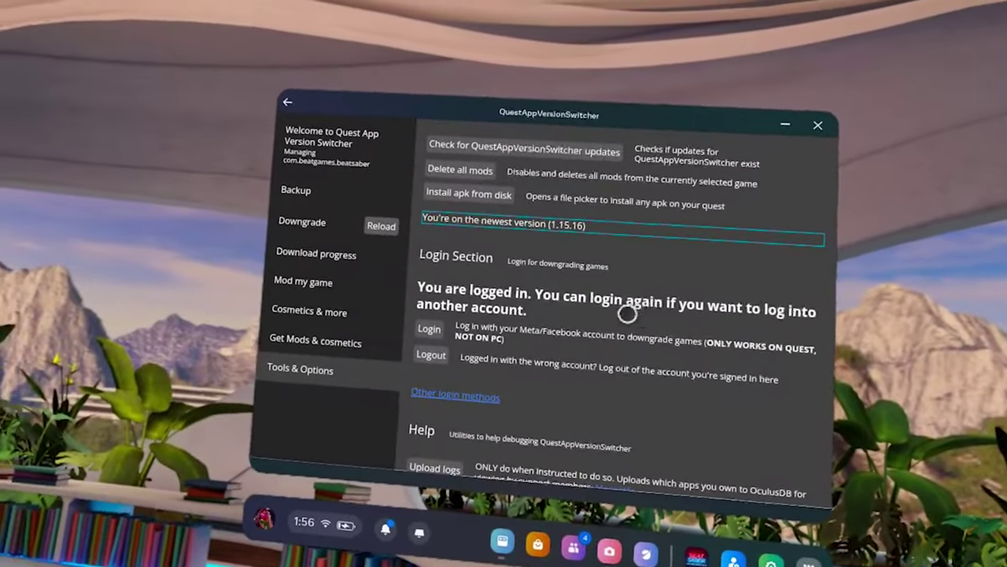
pyautogui.scroll(4, 622, 260)
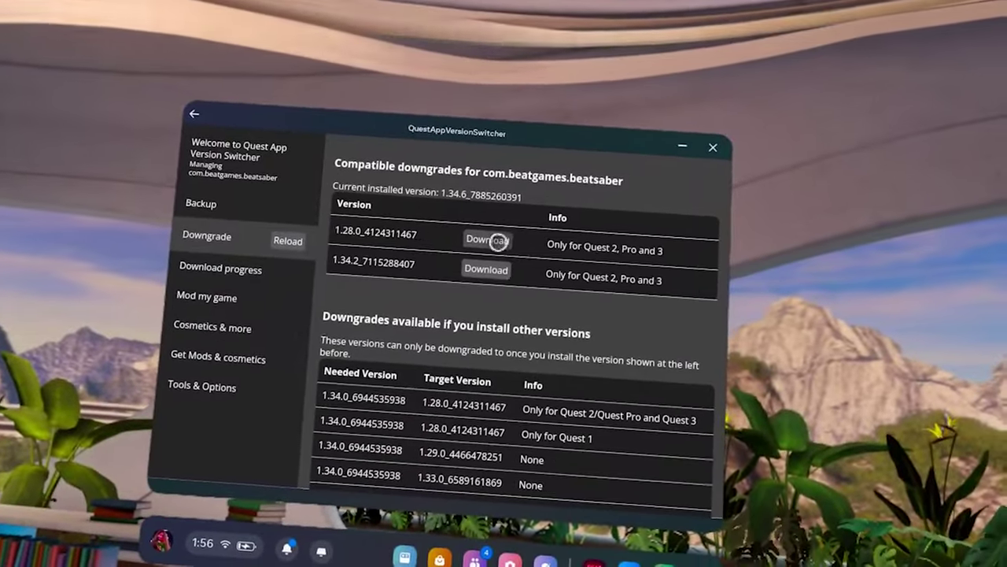
pyautogui.click(499, 255)
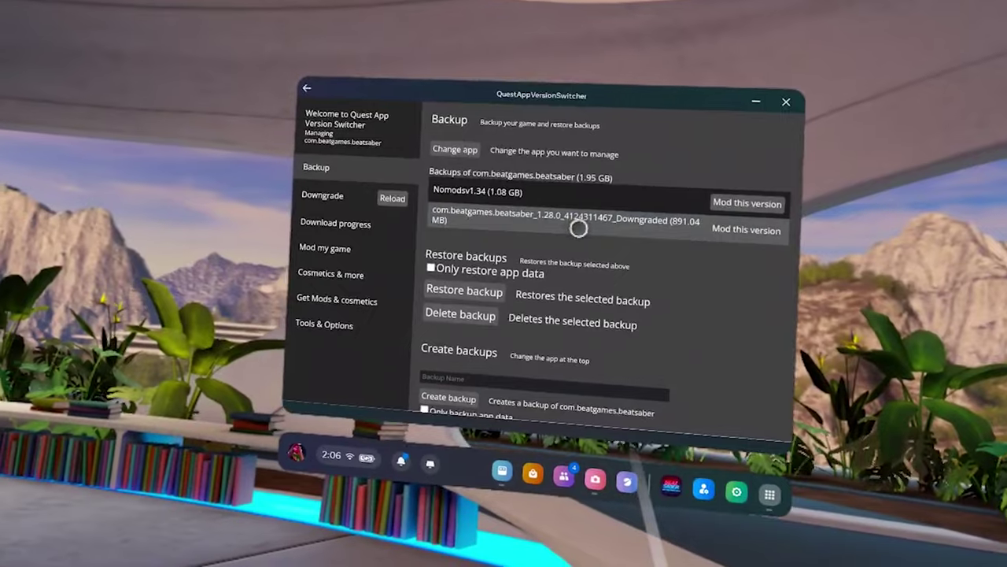
# Select the 1.28.0 Downgraded backup, start restoring it, and uninstall the current Beat Saber.
pyautogui.click(578, 228)
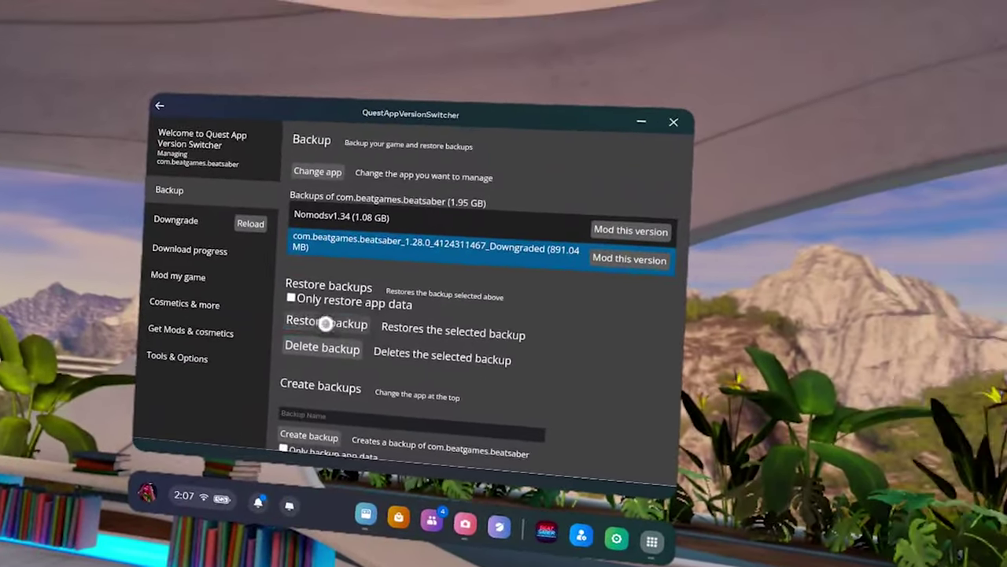
pyautogui.click(477, 285)
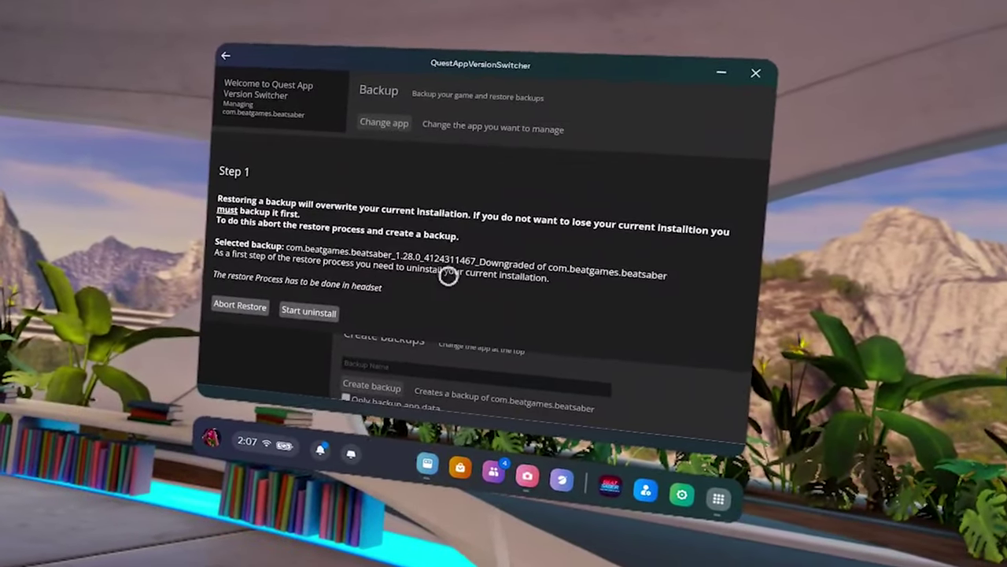
pyautogui.click(329, 309)
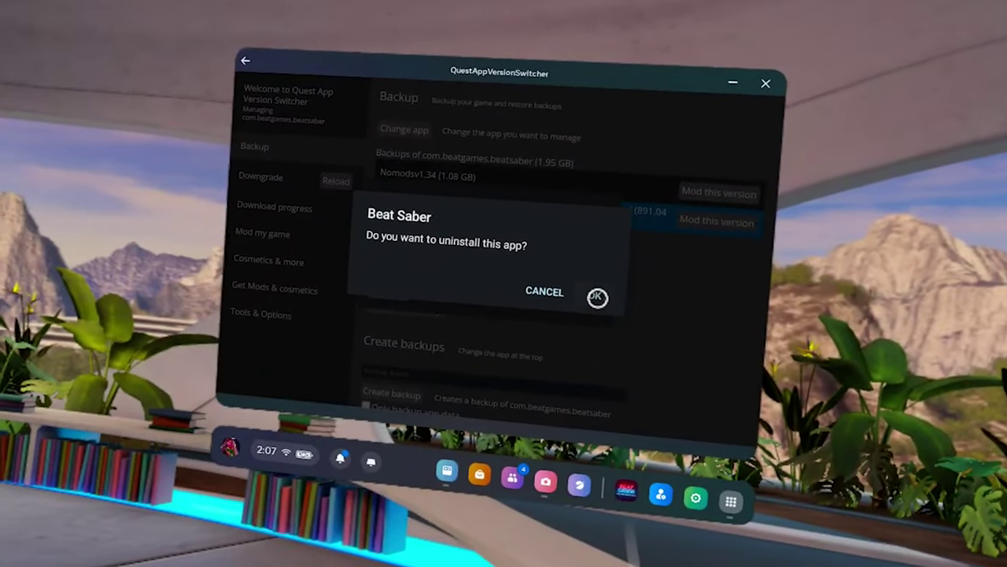
pyautogui.click(597, 296)
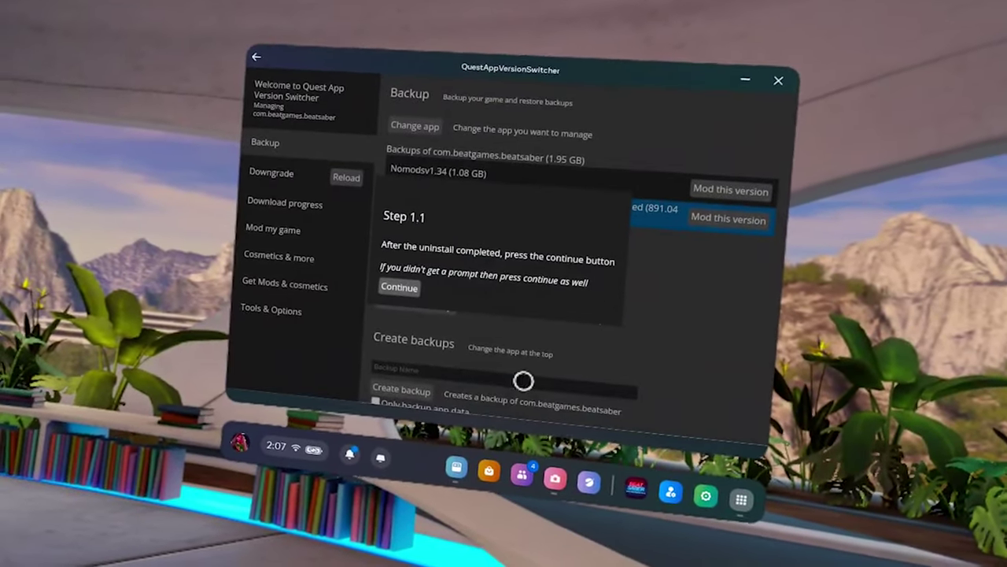
pyautogui.click(406, 297)
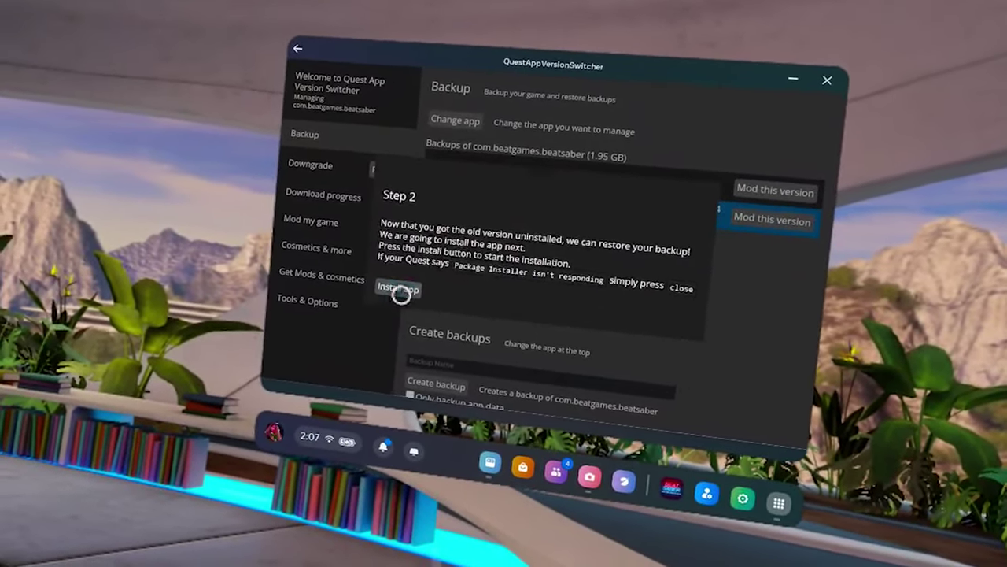
# Install the backed-up game, allowing unknown-source installs, and finish validating the restore.
pyautogui.click(392, 297)
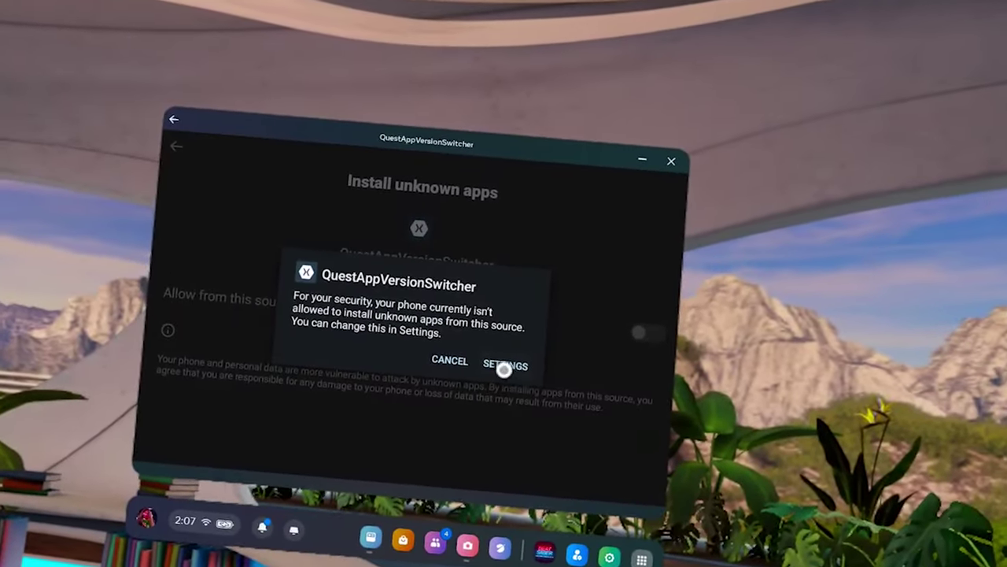
pyautogui.click(503, 367)
pyautogui.click(642, 334)
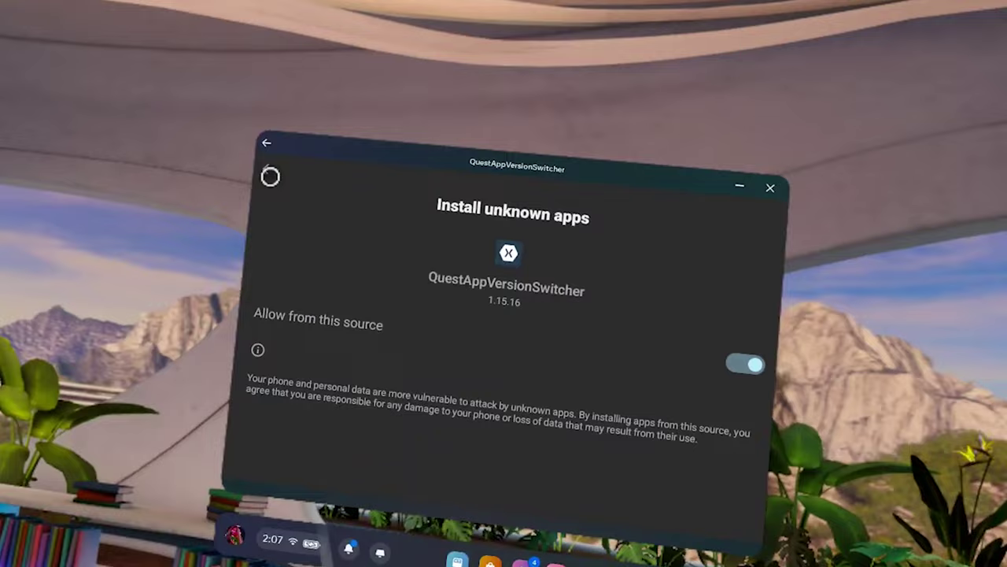
pyautogui.click(192, 155)
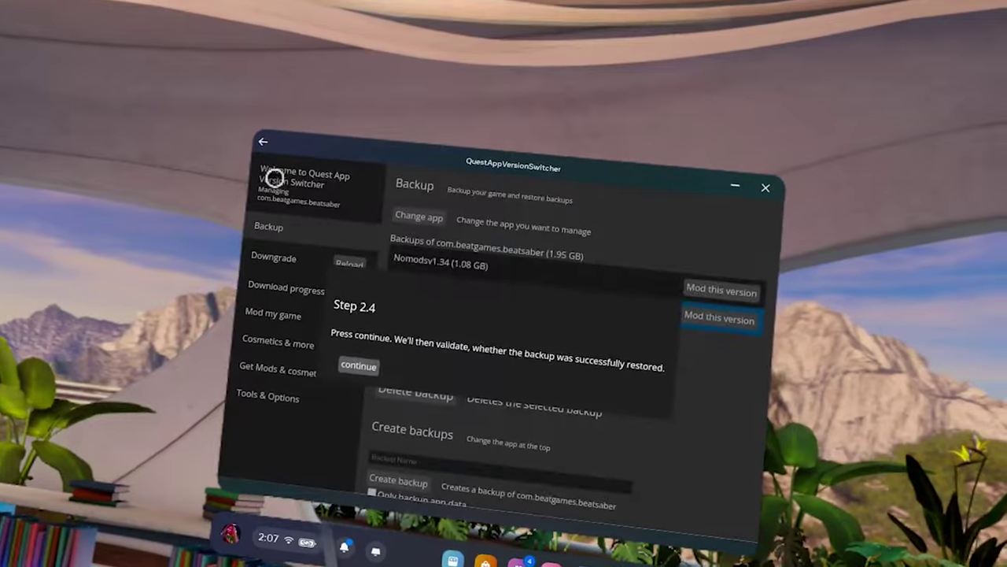
pyautogui.click(358, 365)
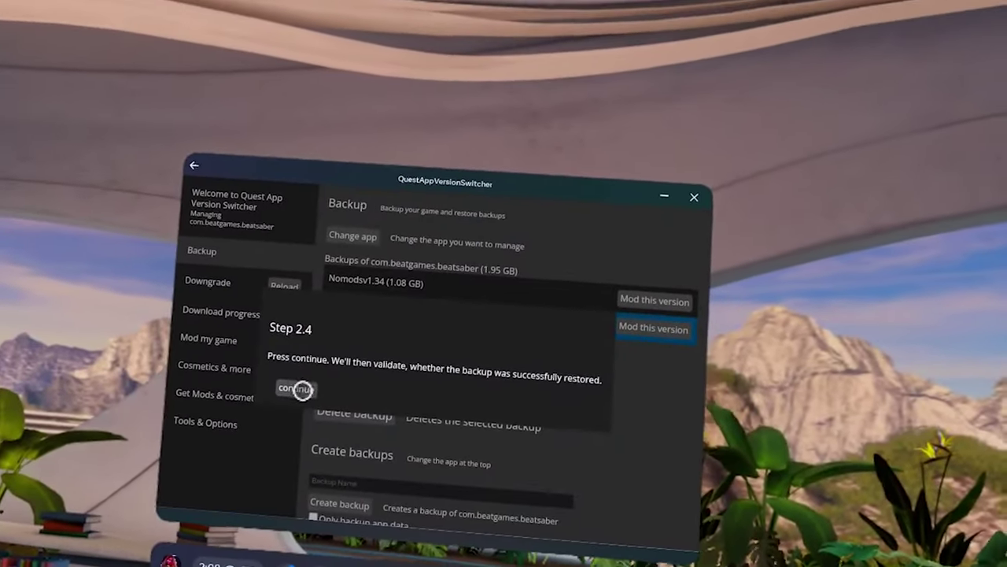
pyautogui.click(299, 385)
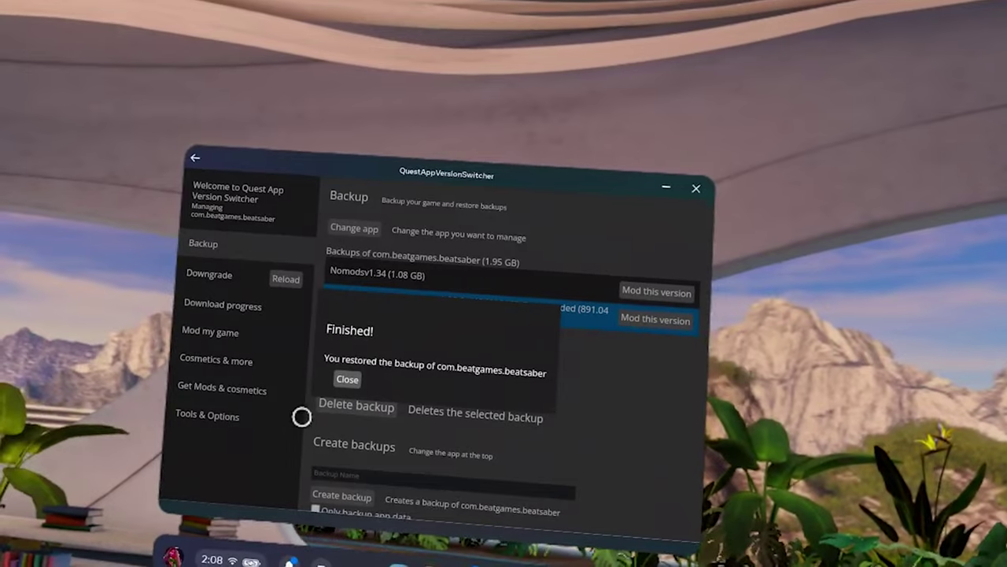
pyautogui.click(339, 370)
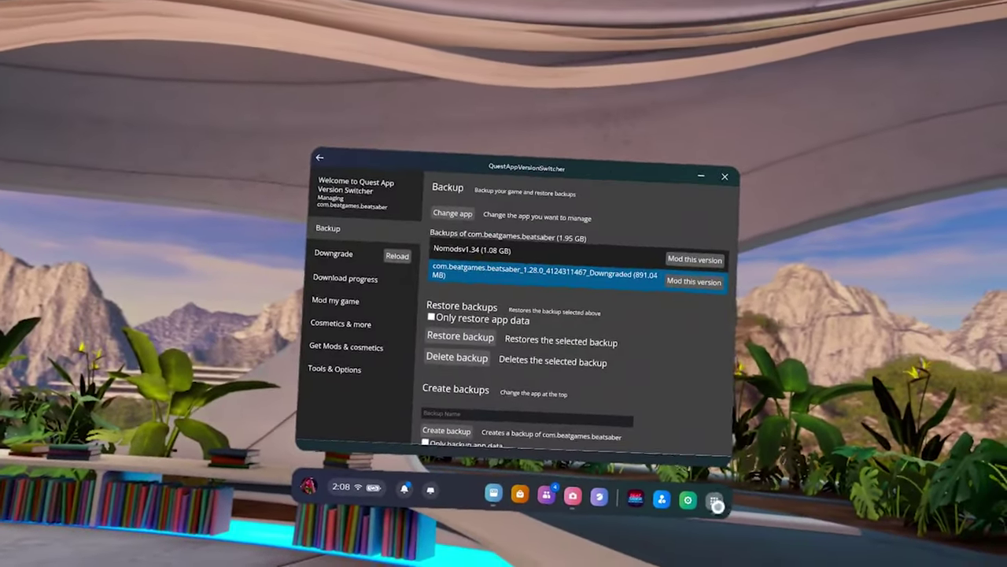
# In the App Library, switch the filter from Unknown sources to All and launch Beat Saber.
pyautogui.click(722, 512)
pyautogui.click(634, 139)
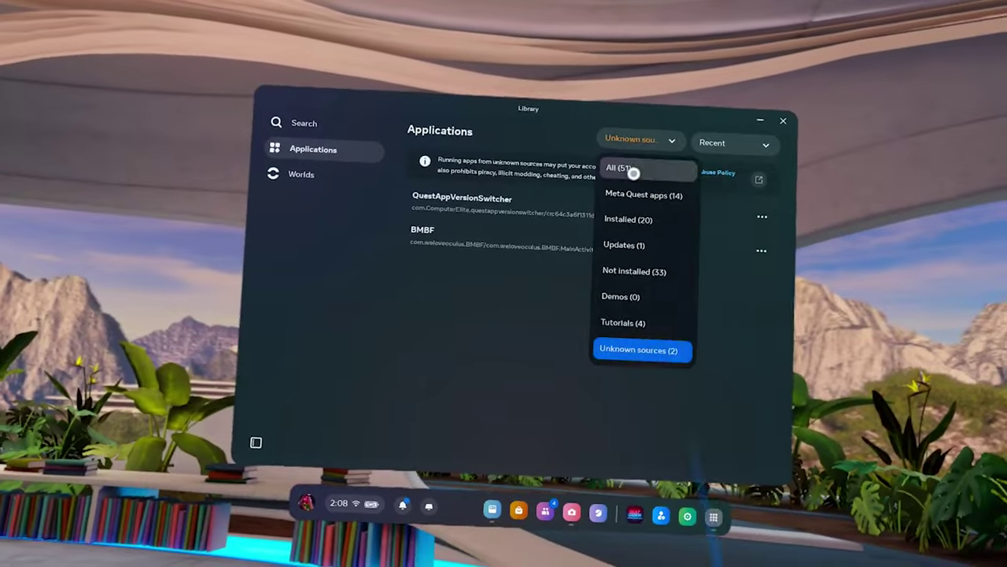
pyautogui.click(634, 169)
pyautogui.click(467, 181)
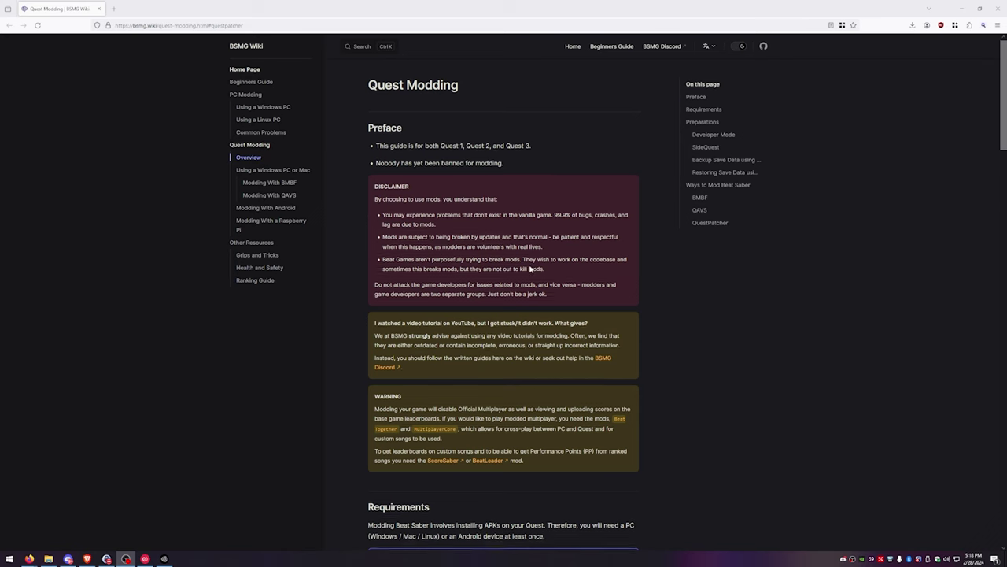
# Scroll to the QuestPatcher section of the Quest Modding guide and follow its 'here' download link.
pyautogui.scroll(-10, 542, 292)
pyautogui.scroll(-15, 541, 291)
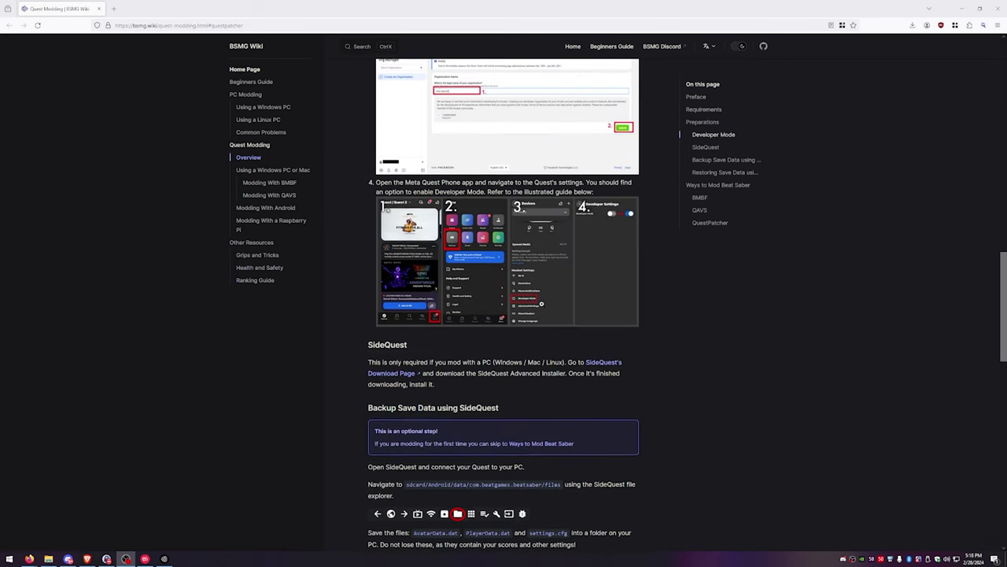
pyautogui.scroll(-3, 547, 325)
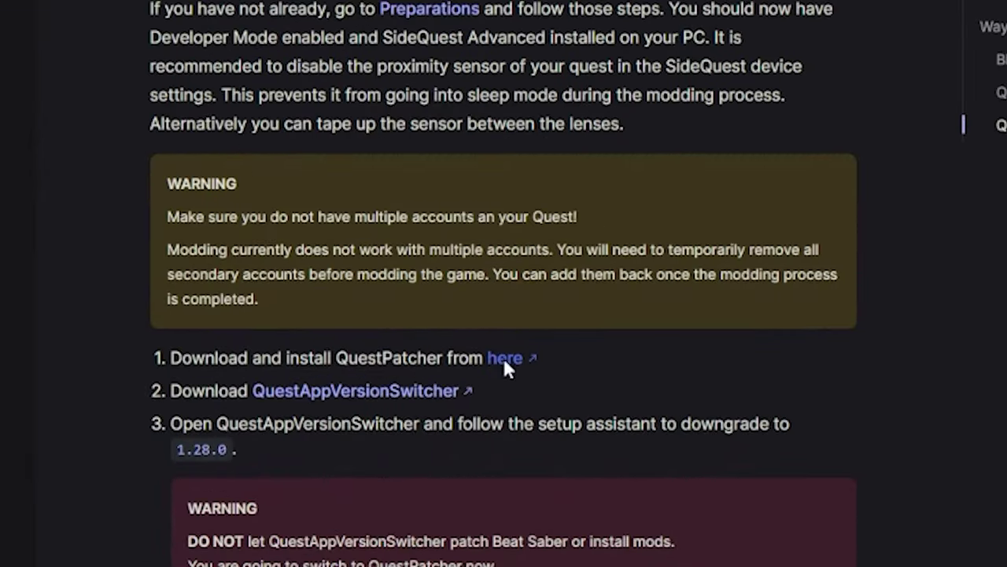
pyautogui.click(504, 358)
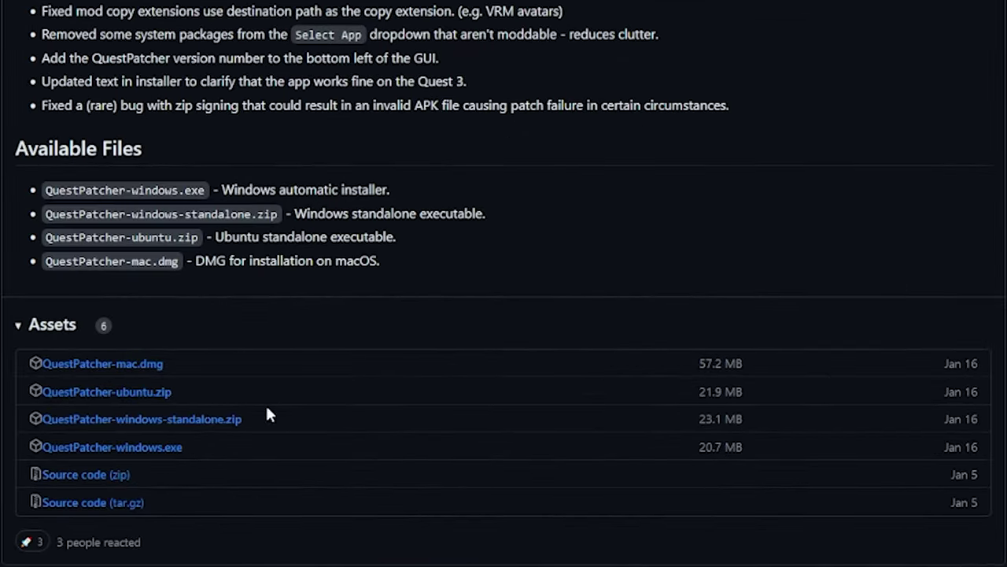
# Download QuestPatcher-windows-standalone.zip, extract it into Downloads, and run QuestPatcher.exe.
pyautogui.click(126, 431)
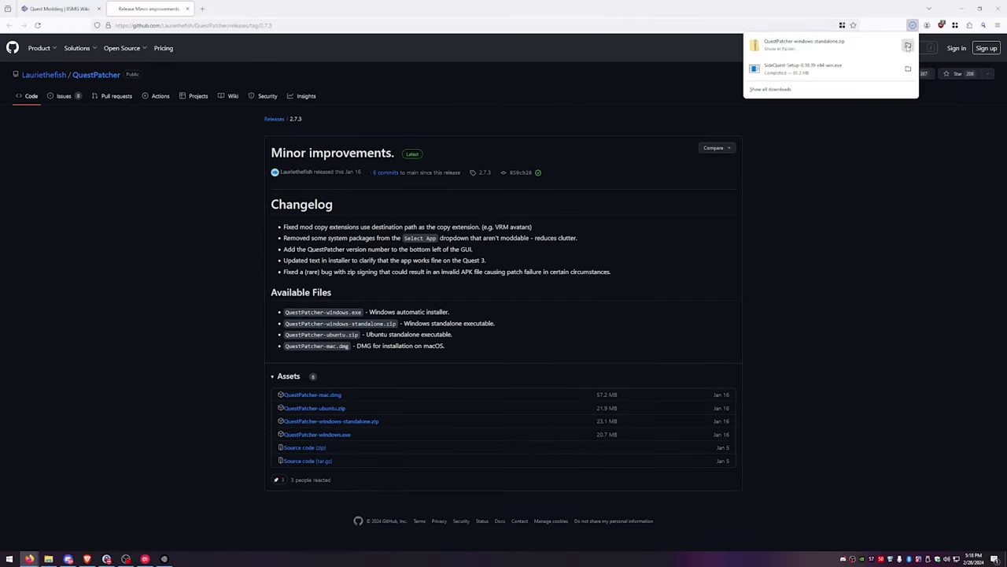
pyautogui.click(909, 46)
pyautogui.doubleClick(591, 125)
pyautogui.doubleClick(569, 124)
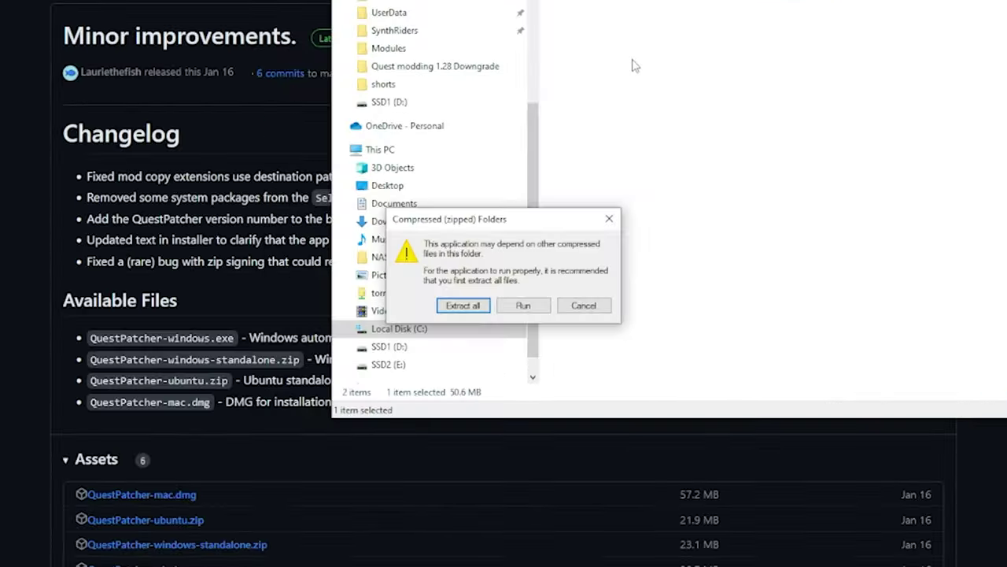
pyautogui.click(492, 297)
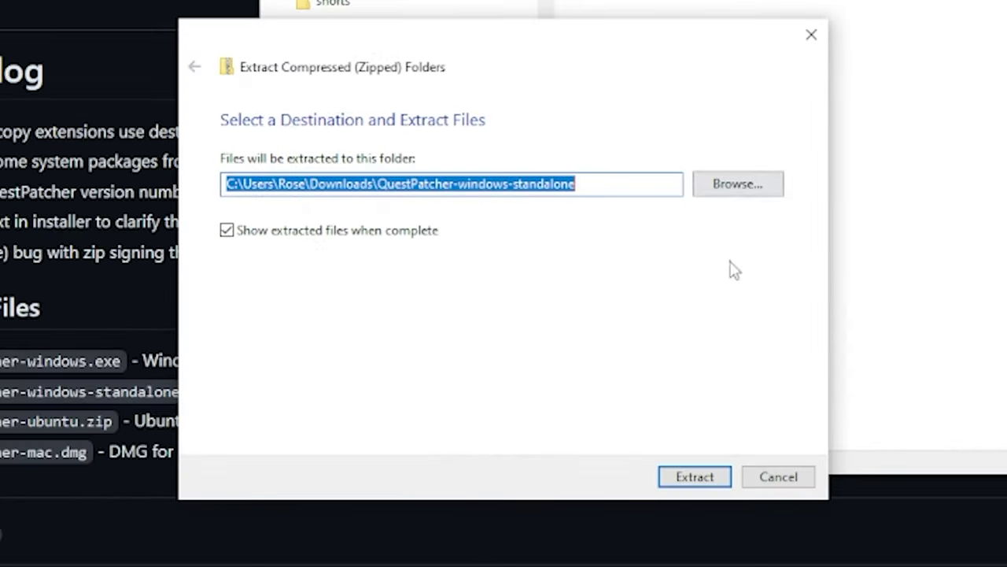
pyautogui.click(695, 477)
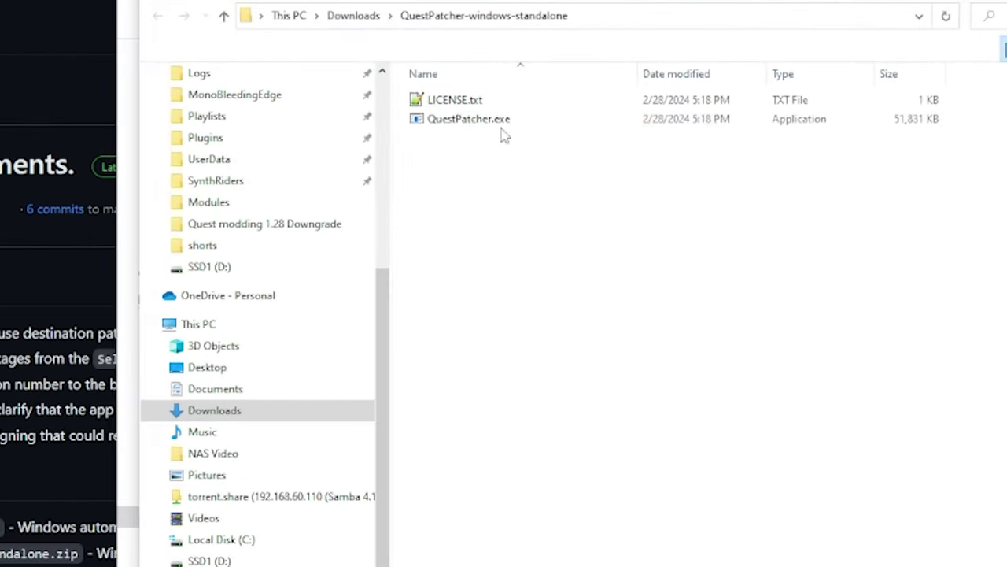
pyautogui.doubleClick(501, 126)
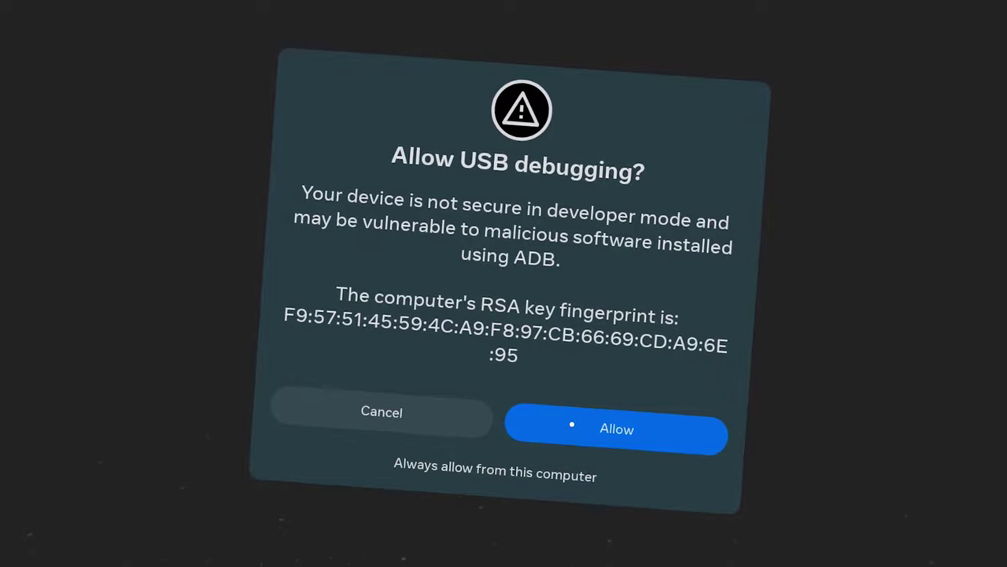
# Allow USB debugging, run Quick Fix, and repatch Beat Saber 1.28.0 with QuestLoader.
pyautogui.click(566, 427)
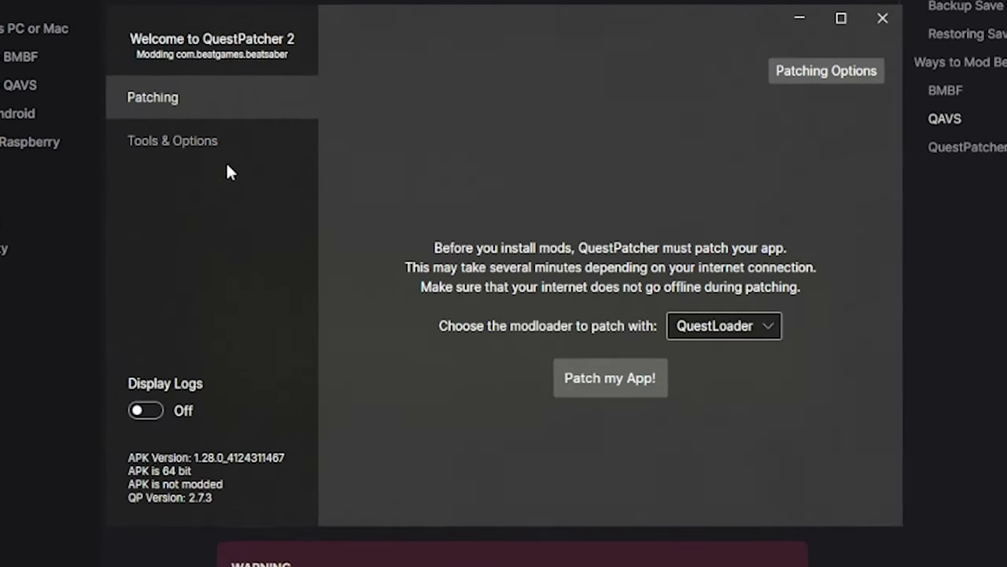
pyautogui.click(187, 140)
pyautogui.click(368, 262)
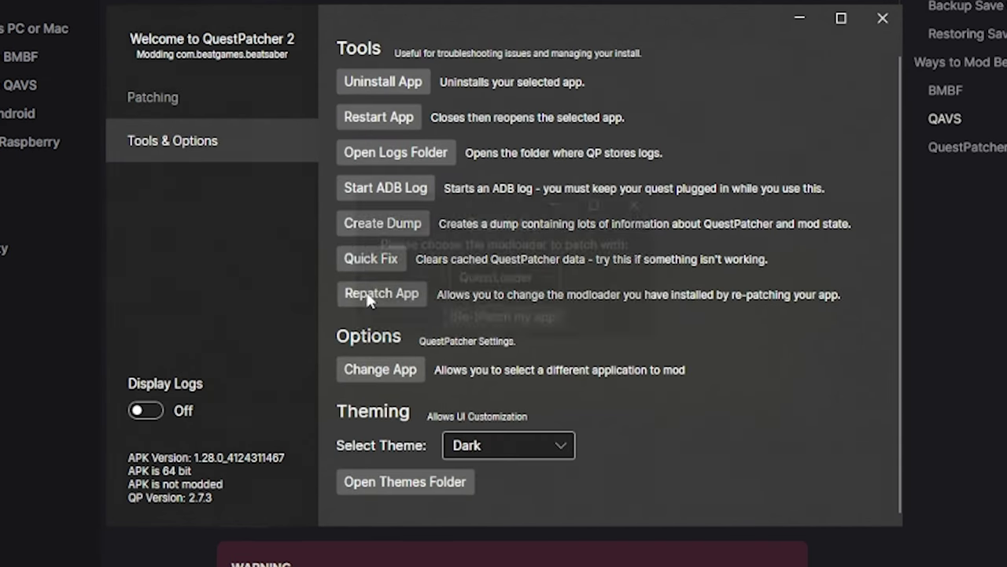
pyautogui.click(367, 293)
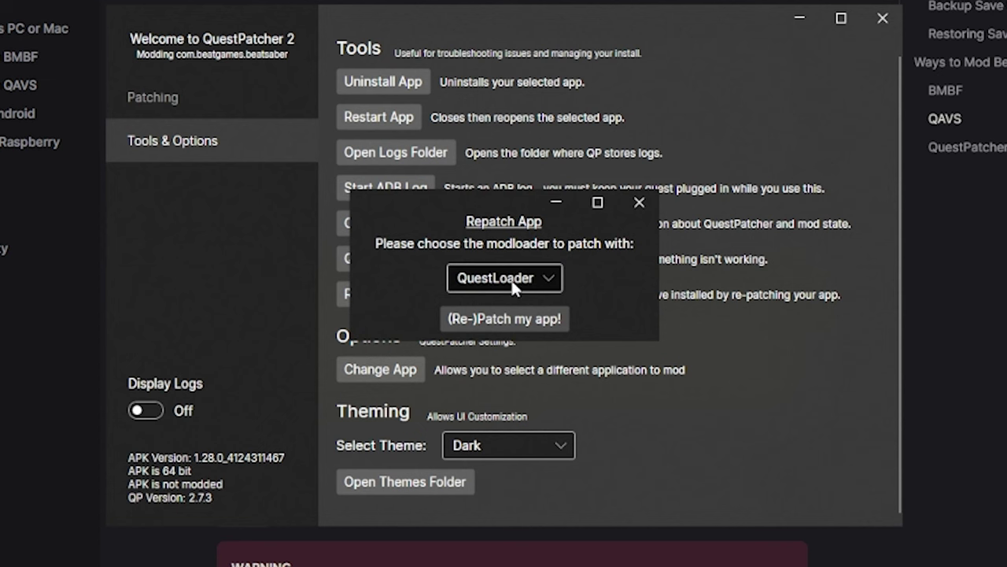
pyautogui.click(511, 321)
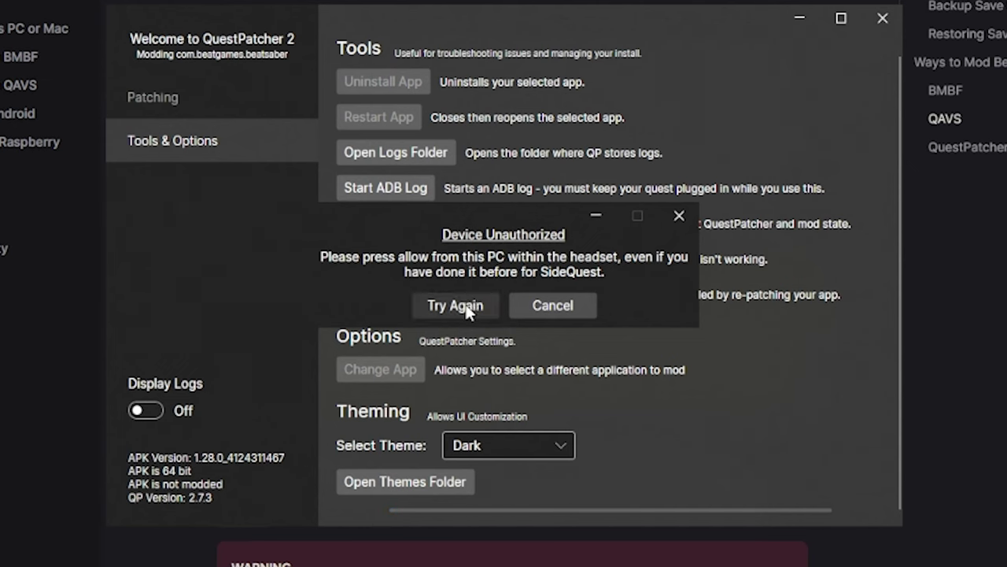
pyautogui.click(464, 307)
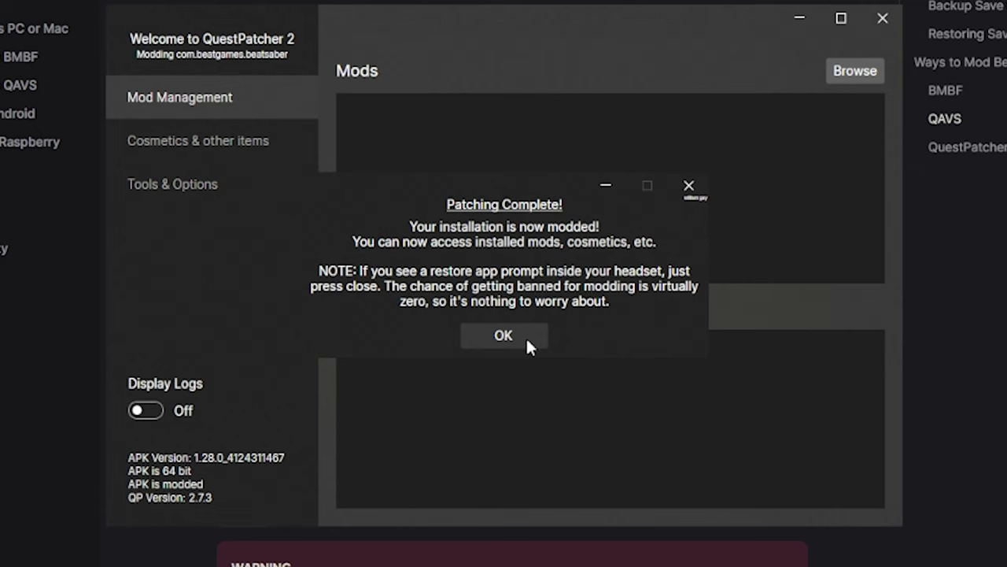
pyautogui.click(527, 347)
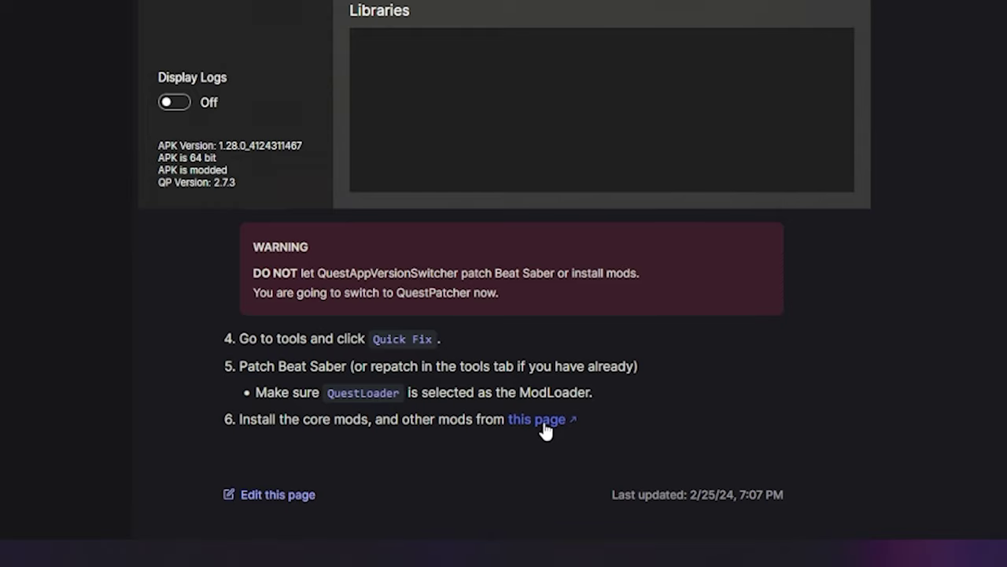
pyautogui.click(543, 425)
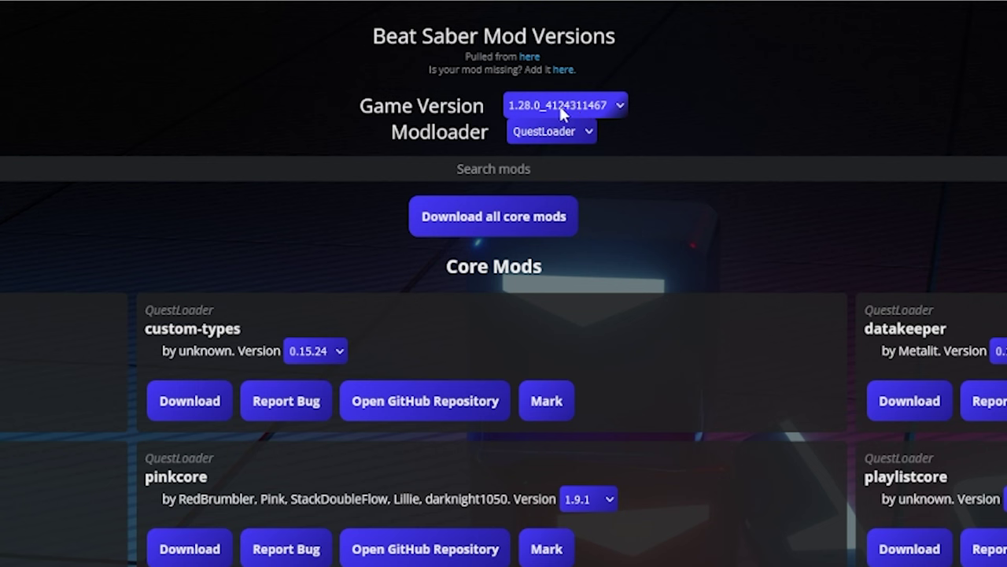
pyautogui.click(560, 109)
pyautogui.click(591, 133)
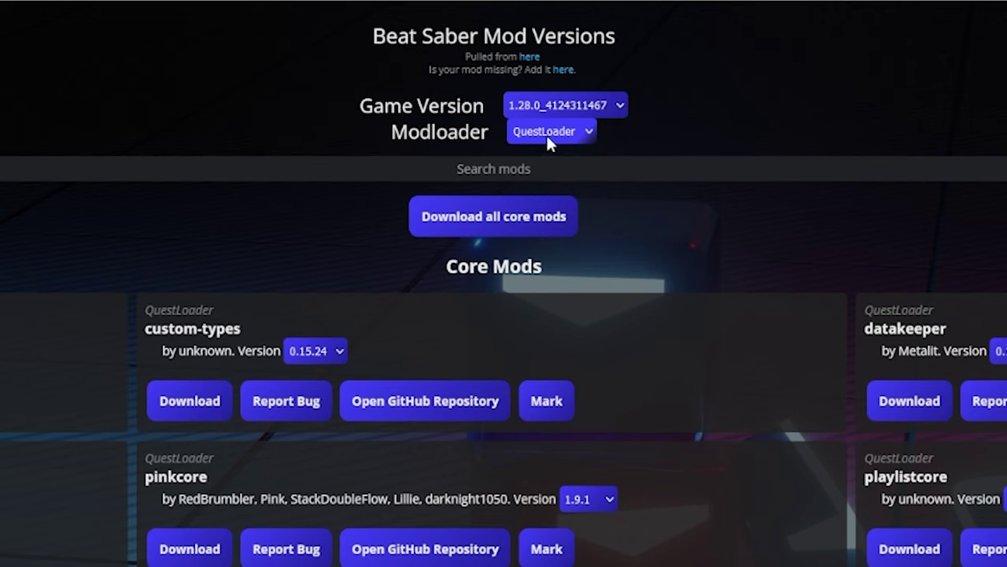
pyautogui.click(456, 225)
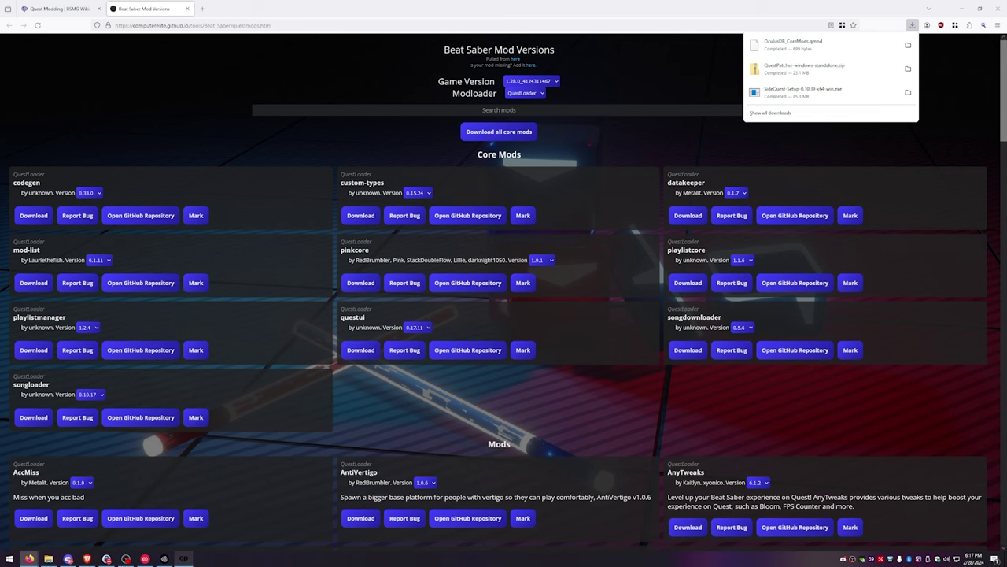
pyautogui.click(183, 559)
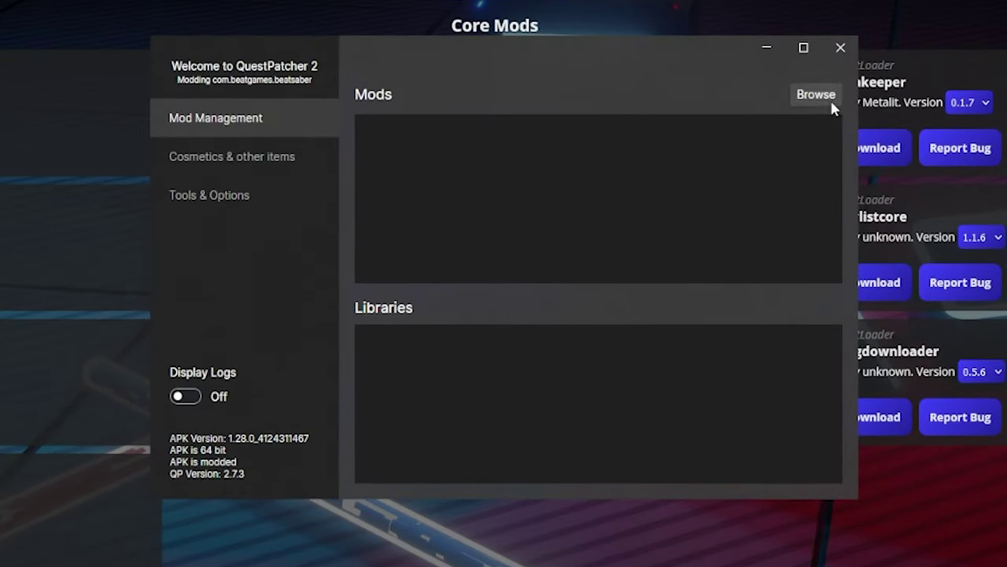
# Import OculusDB_CoreMods.qmod from the Downloads folder into QuestPatcher's mod list.
pyautogui.click(816, 96)
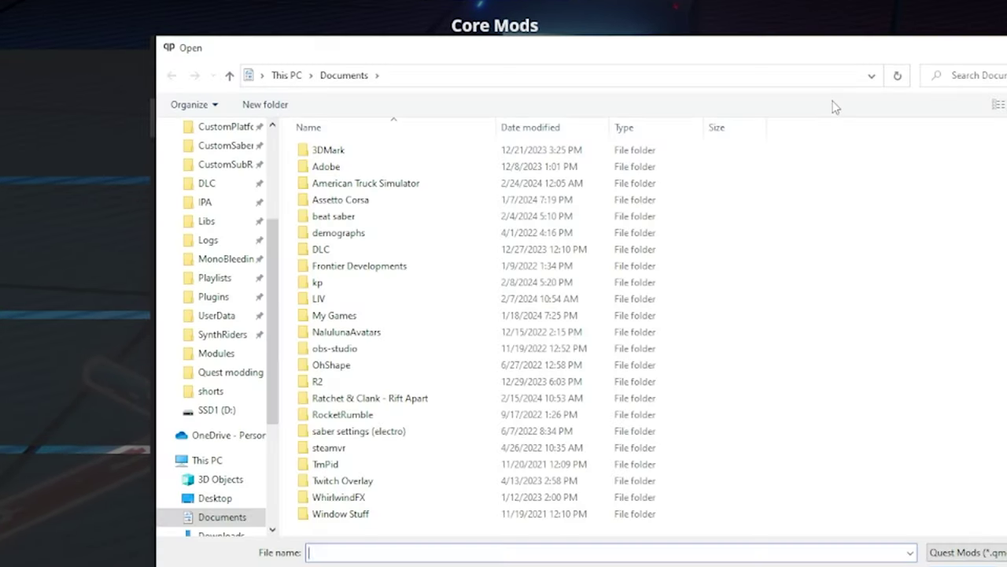
pyautogui.scroll(-2, 237, 386)
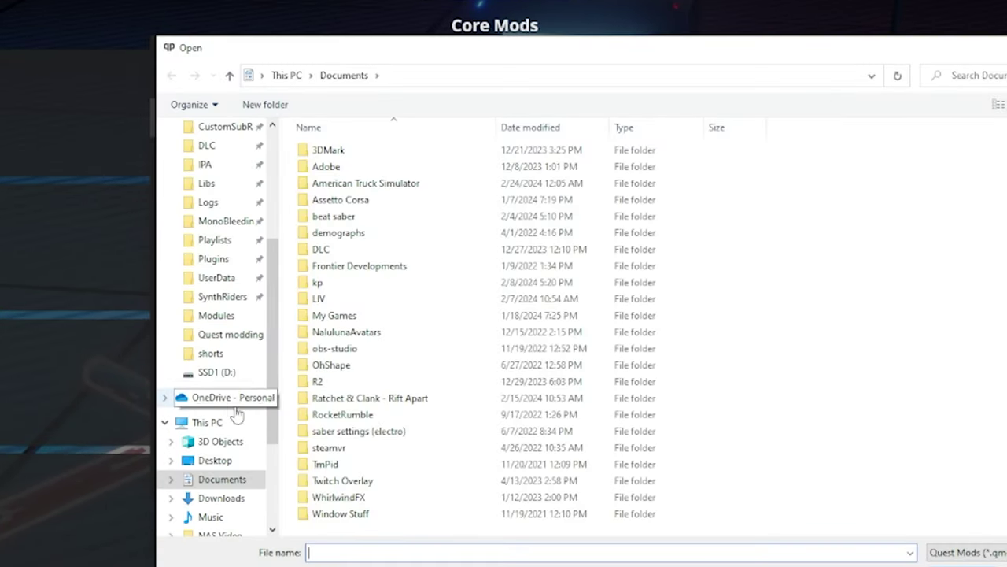
pyautogui.click(222, 498)
pyautogui.click(348, 168)
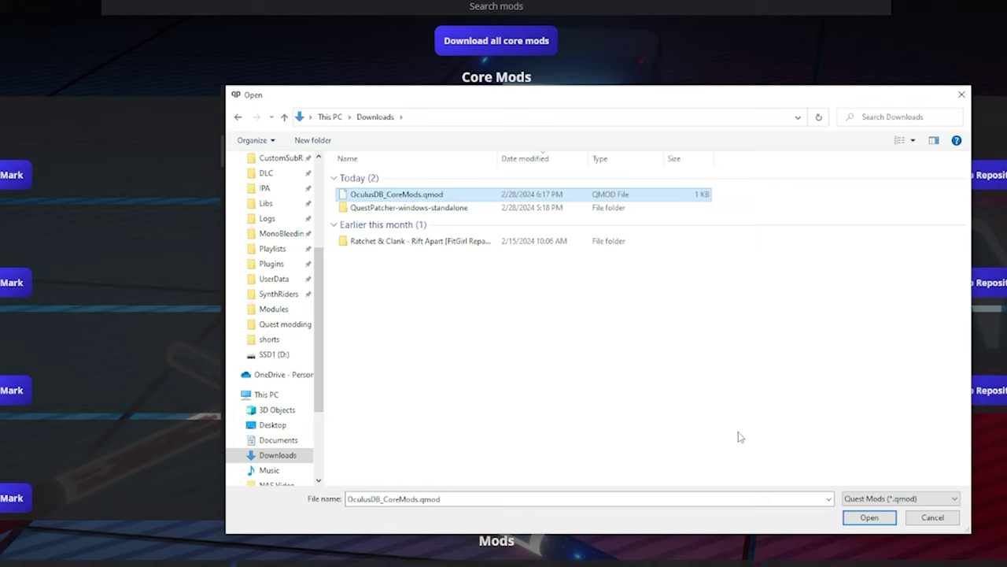
pyautogui.click(869, 518)
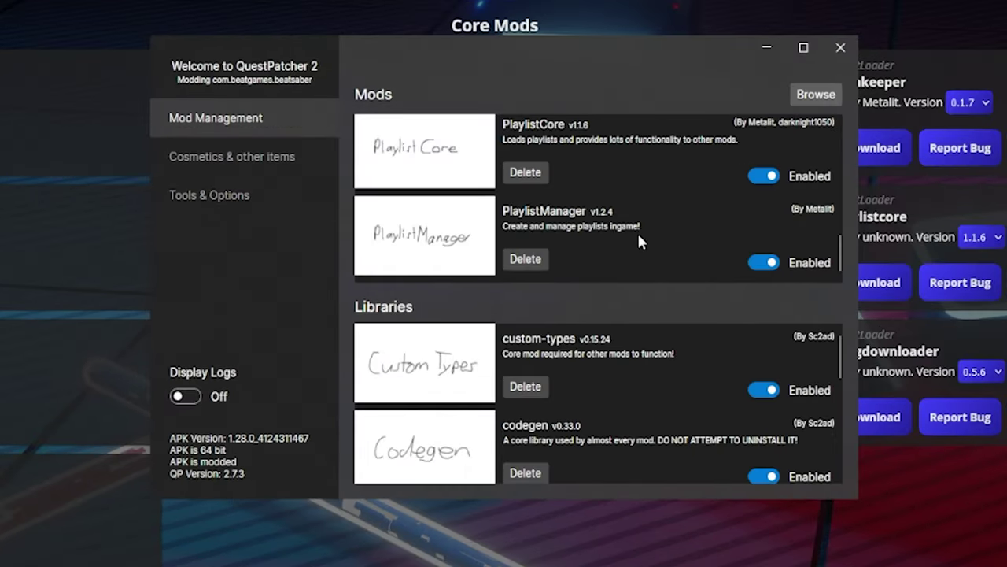
pyautogui.scroll(3, 610, 241)
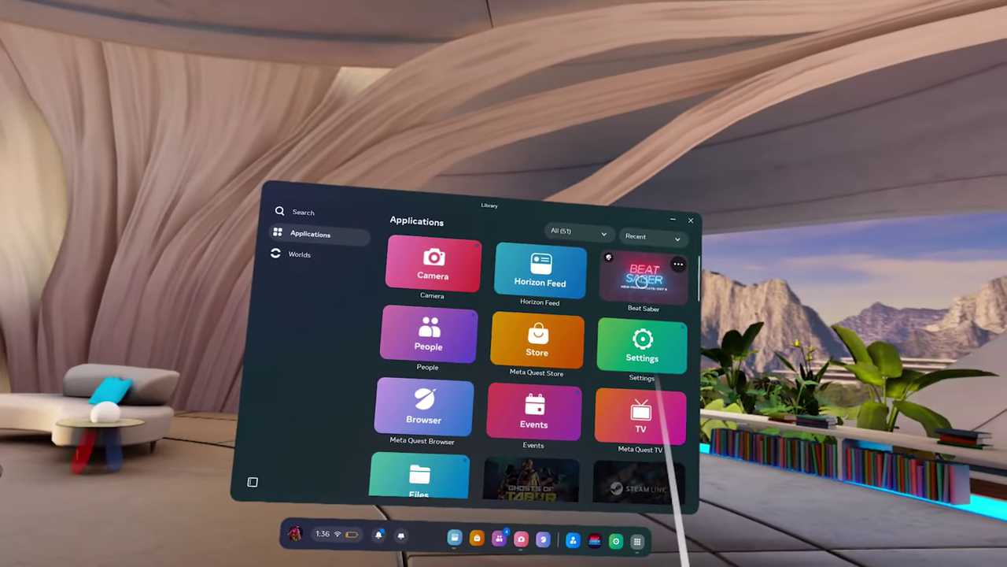
# Launch Beat Saber and search the More Songs downloader for 'loser baby'.
pyautogui.click(637, 279)
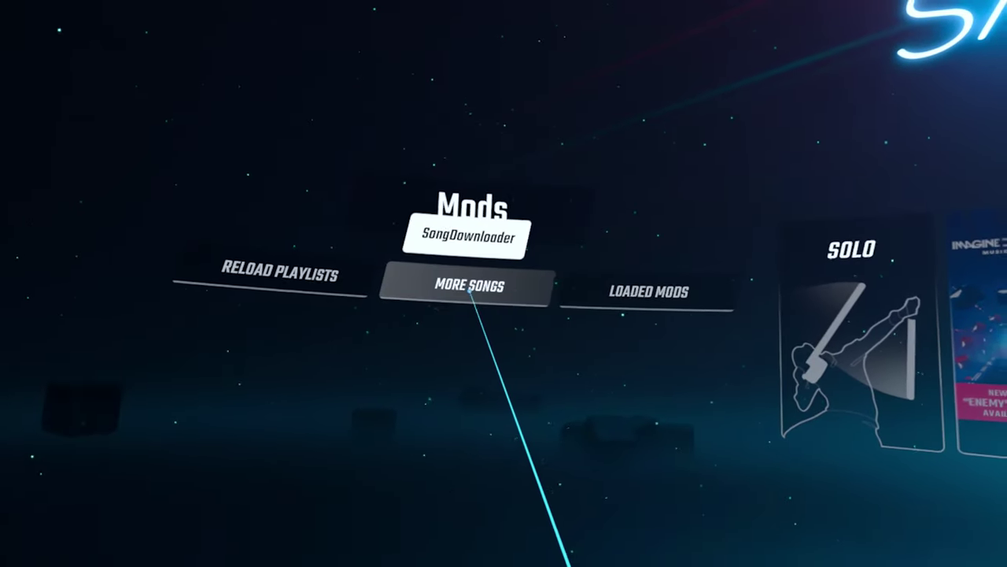
pyautogui.click(470, 285)
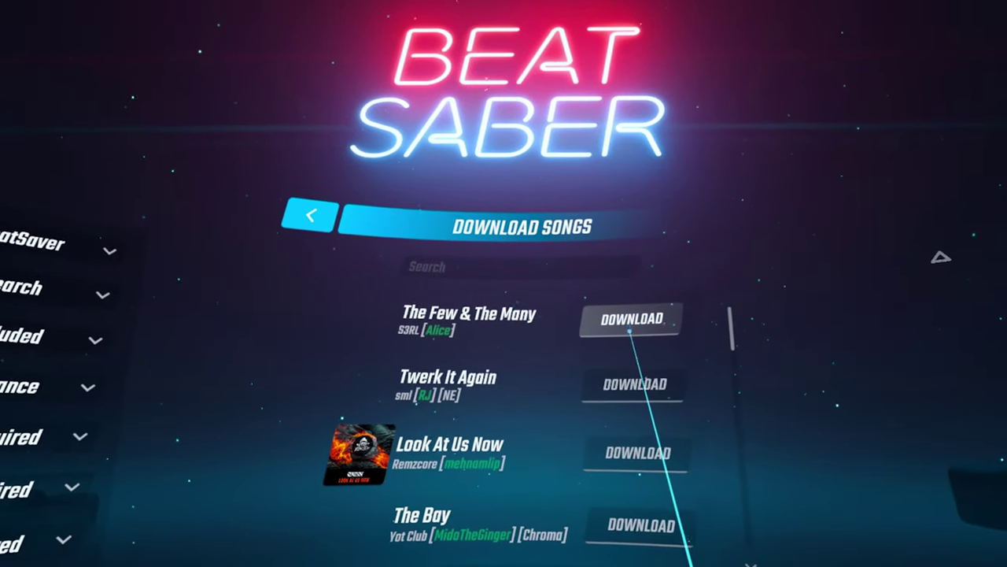
pyautogui.click(497, 270)
pyautogui.write('lose')
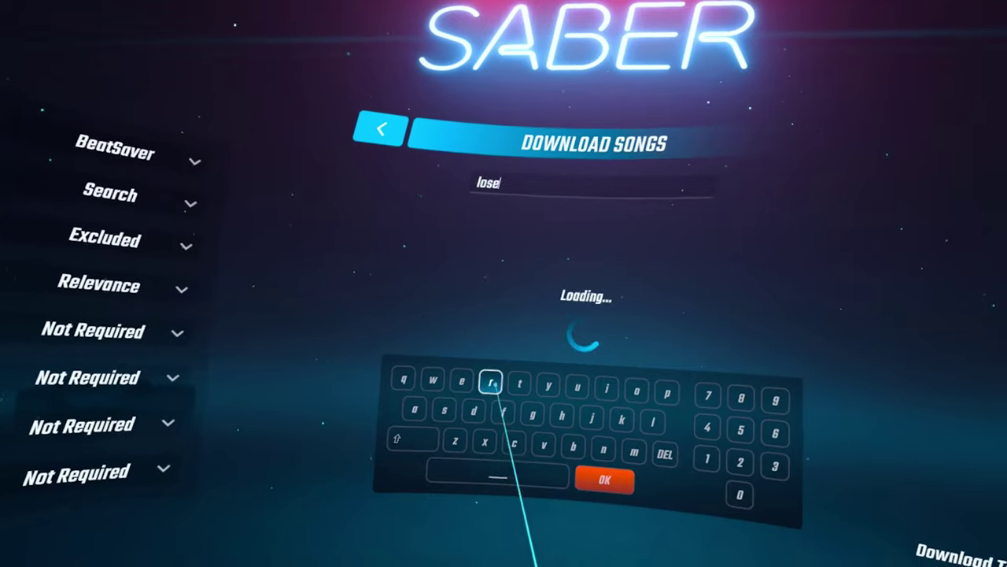
pyautogui.write('r baby')
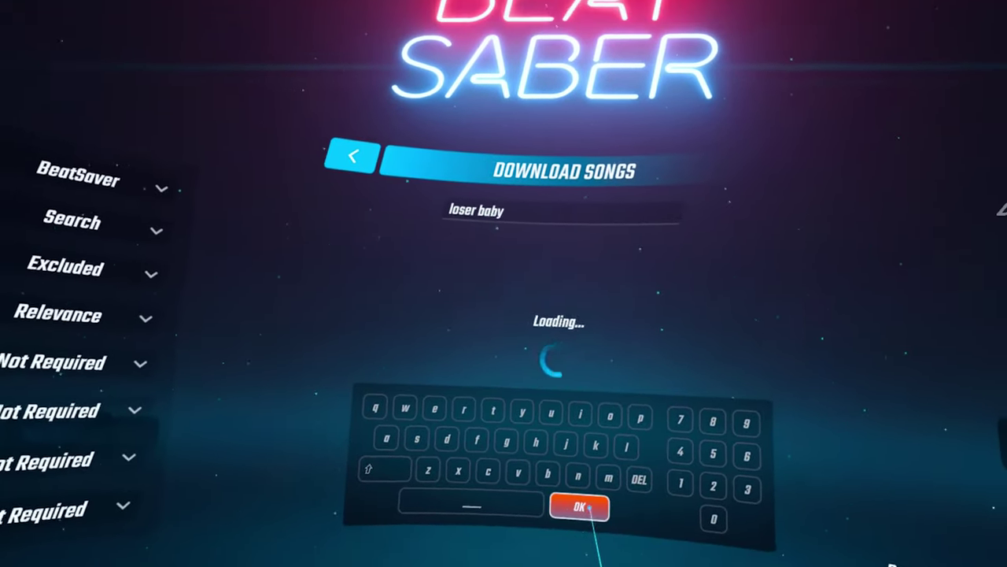
pyautogui.click(590, 473)
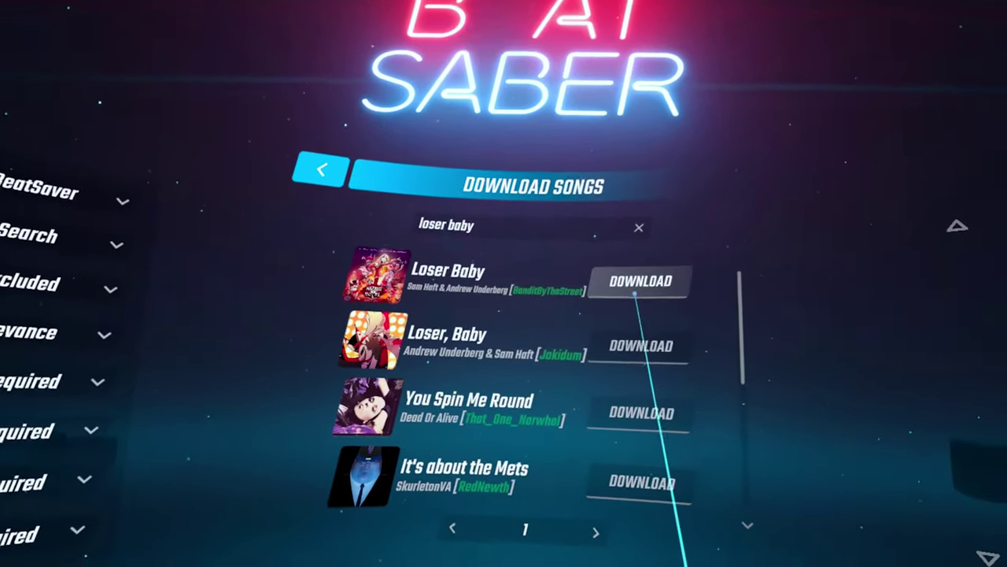
# Download Loser Baby and play it from Solo's Custom Levels.
pyautogui.click(639, 226)
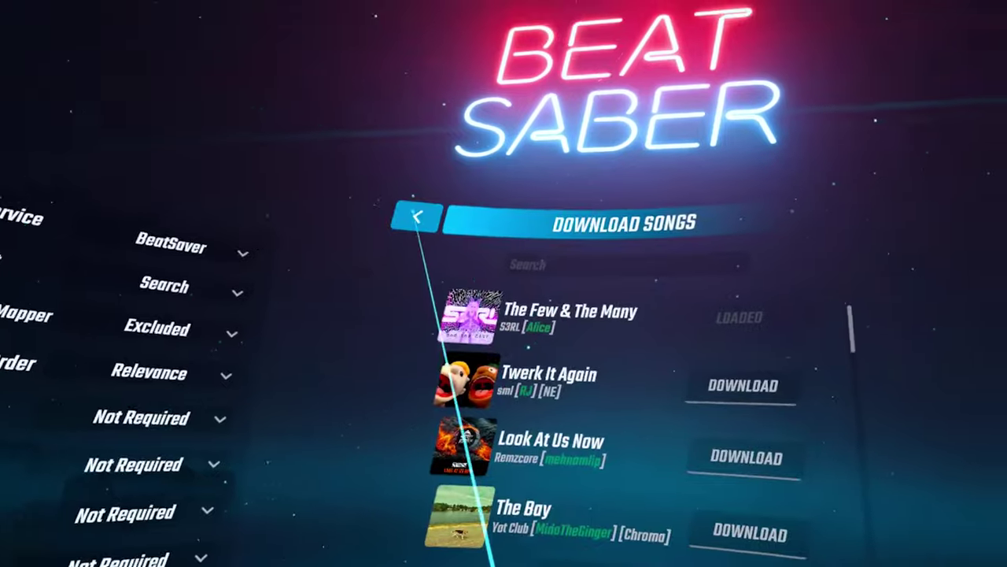
pyautogui.click(444, 351)
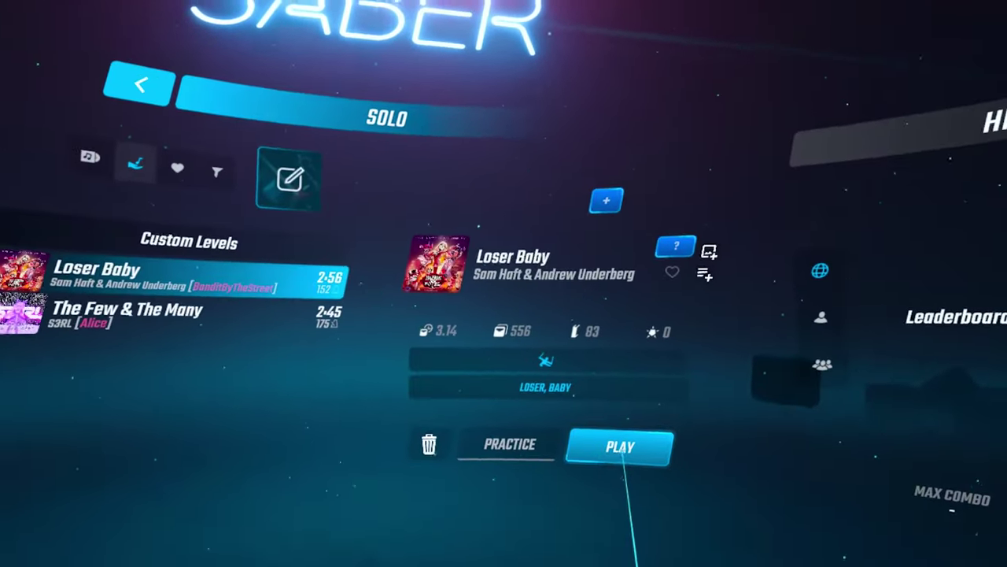
pyautogui.click(630, 439)
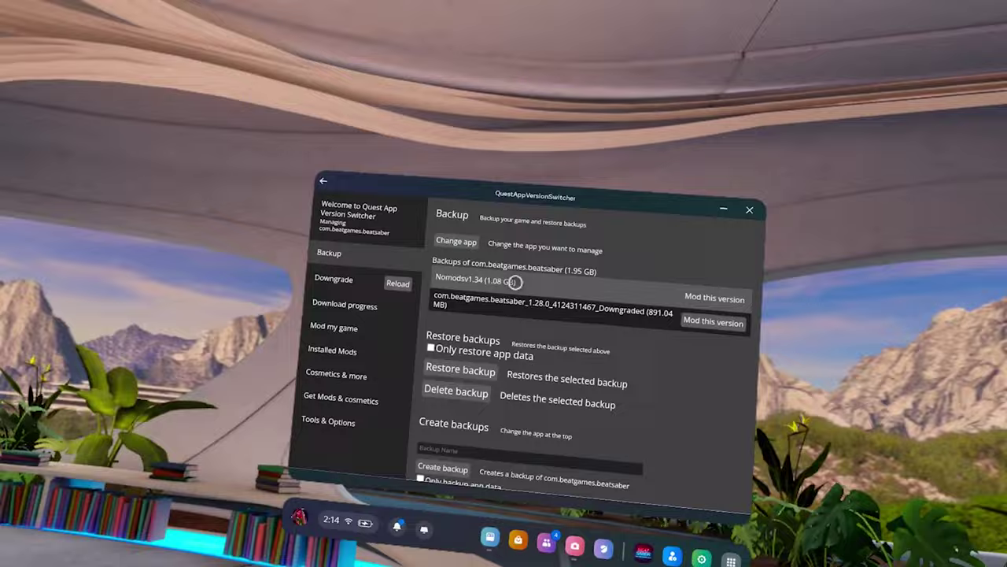
# Restore the Nomodsv1.34 backup with its app data, then start uninstalling for the Downgraded backup.
pyautogui.click(514, 281)
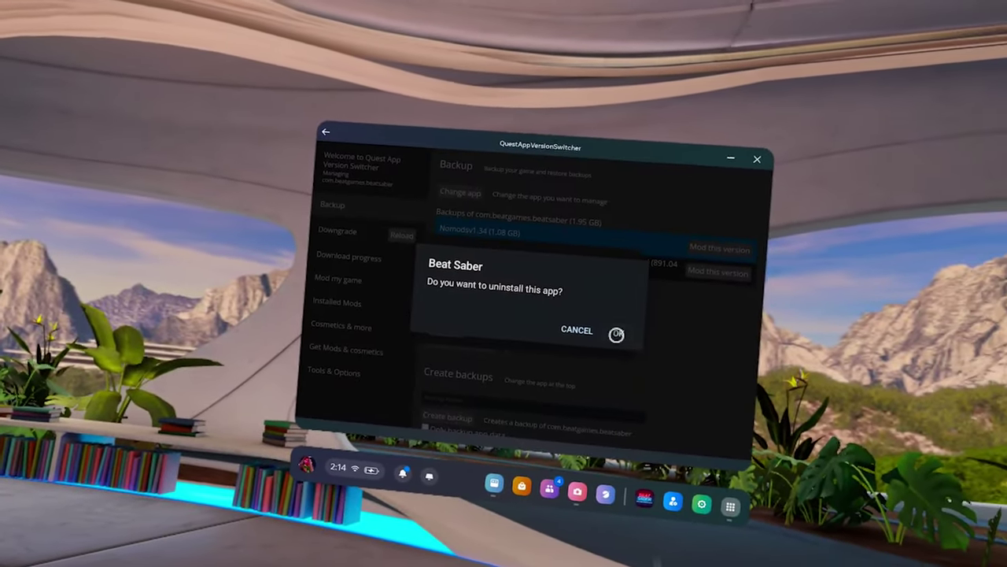
pyautogui.click(667, 334)
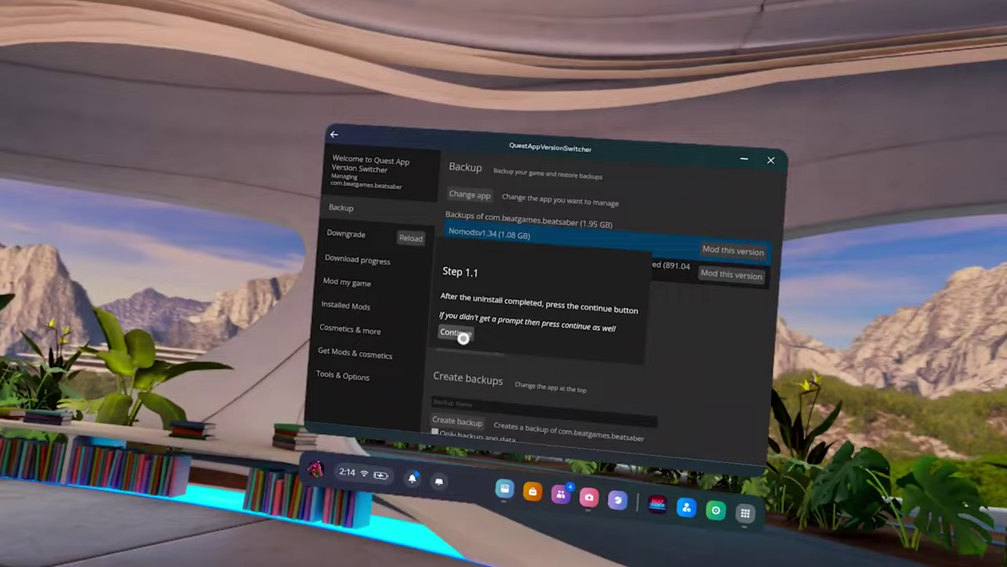
pyautogui.click(463, 336)
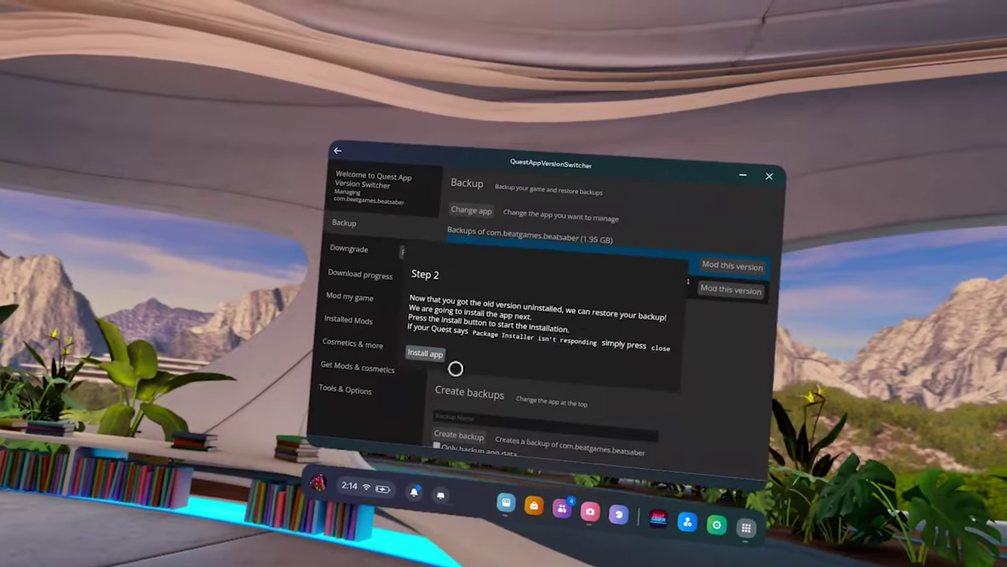
pyautogui.click(441, 409)
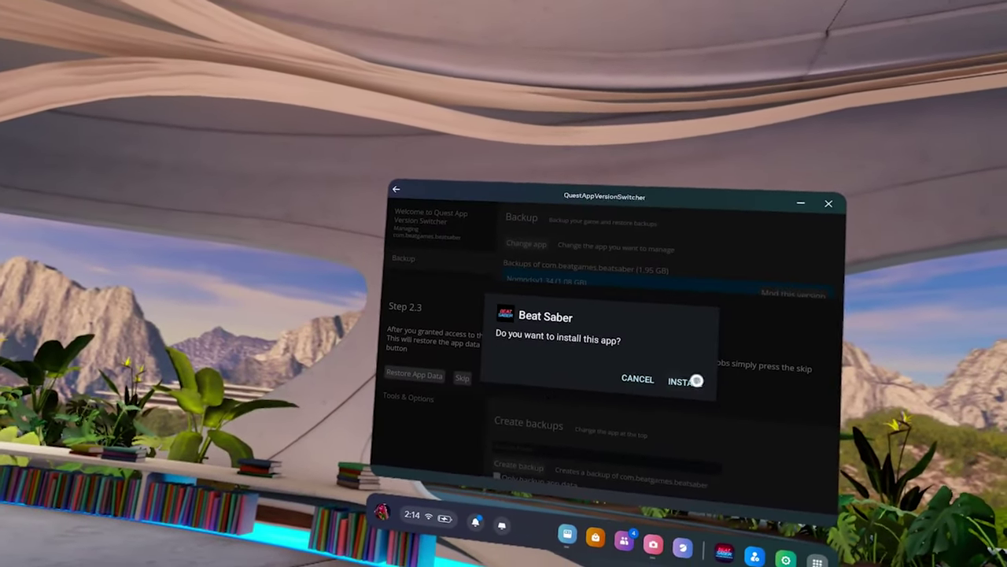
pyautogui.click(691, 378)
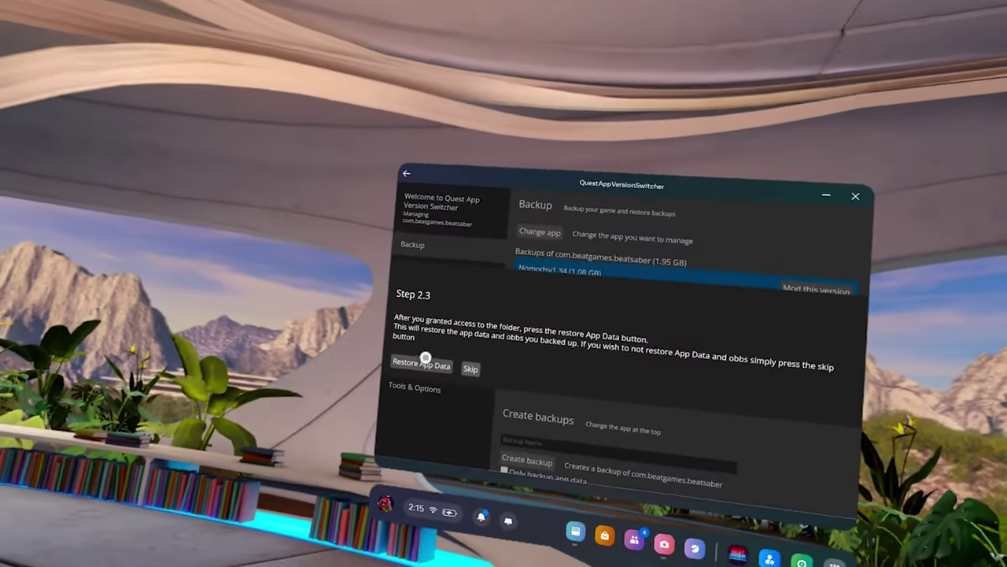
pyautogui.click(427, 368)
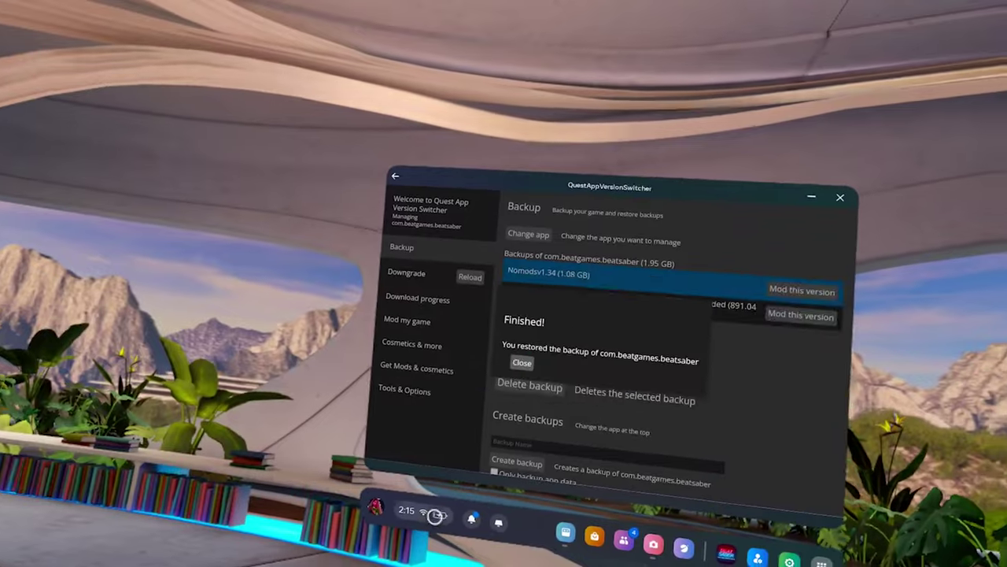
pyautogui.click(429, 368)
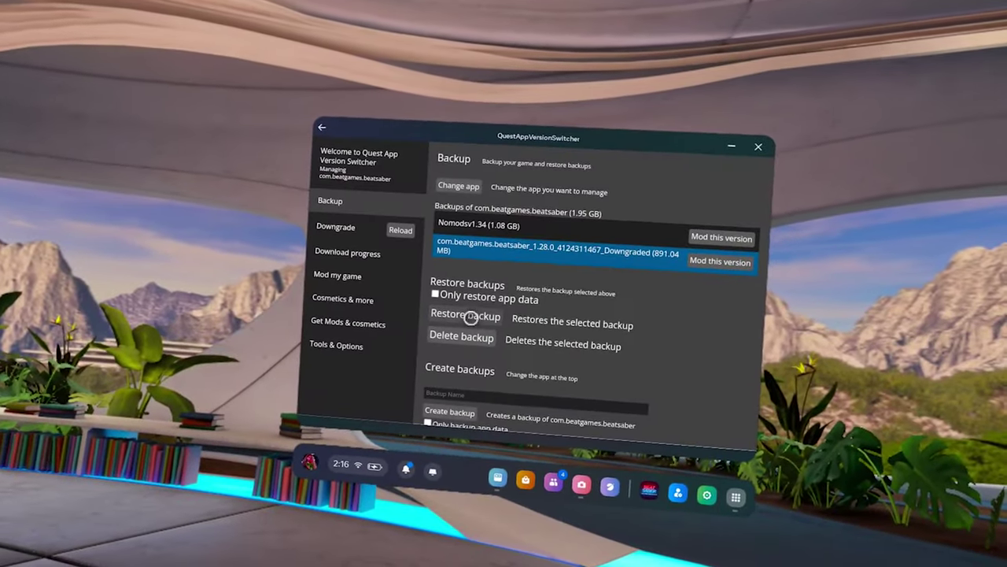
pyautogui.click(474, 317)
pyautogui.click(394, 344)
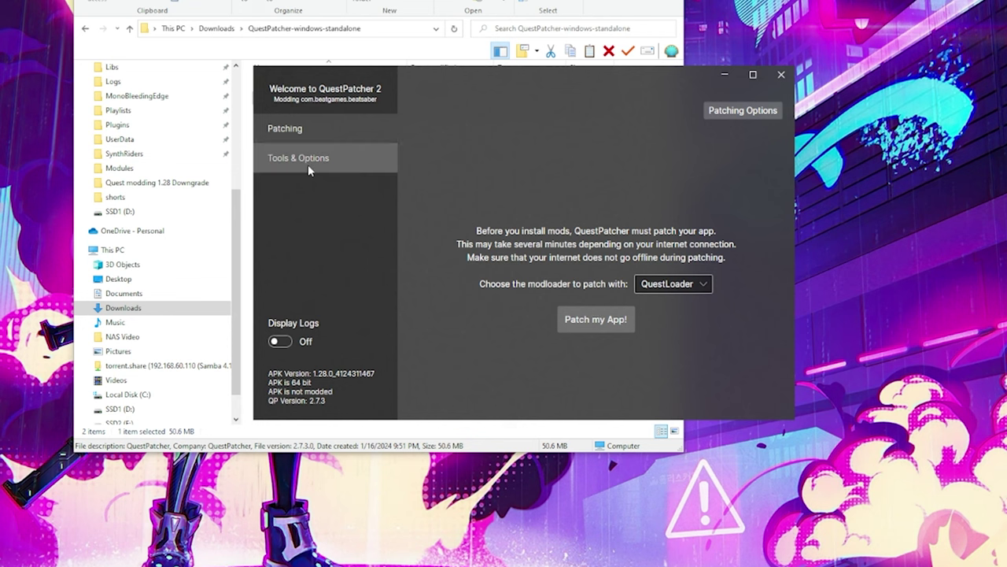
# Re-patch Beat Saber 1.28.0 with QuestLoader from Tools & Options.
pyautogui.click(308, 164)
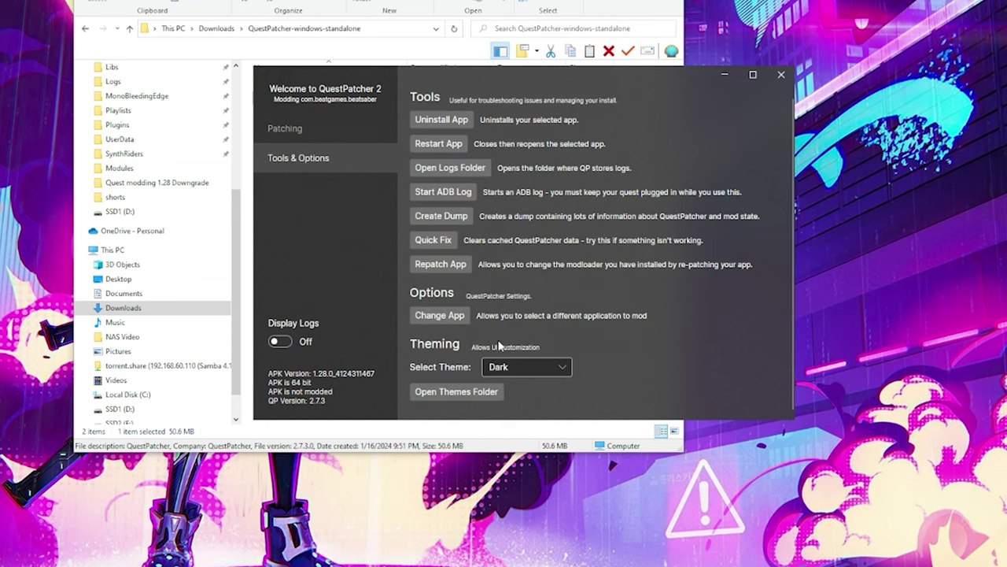
pyautogui.click(458, 267)
pyautogui.click(540, 281)
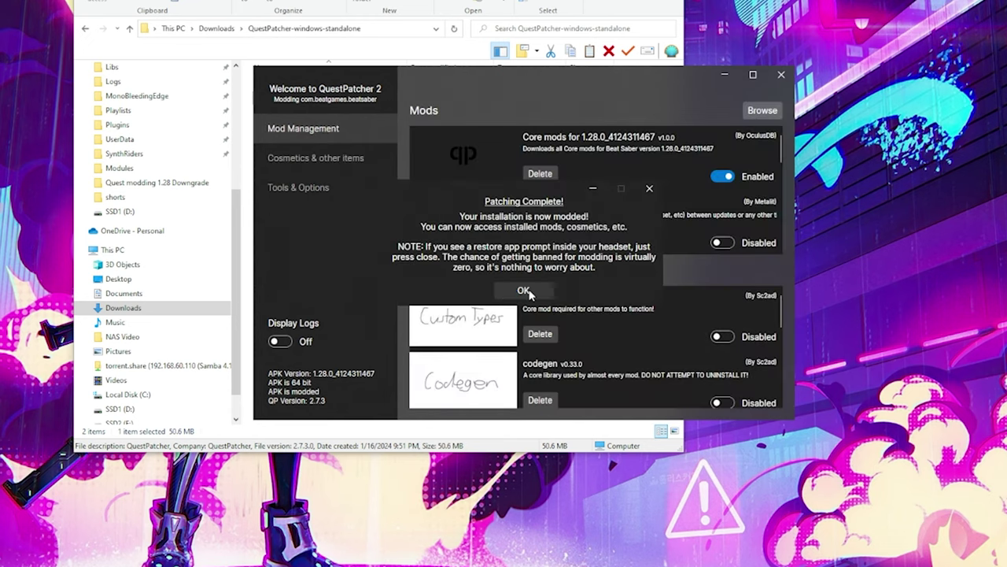
pyautogui.click(524, 290)
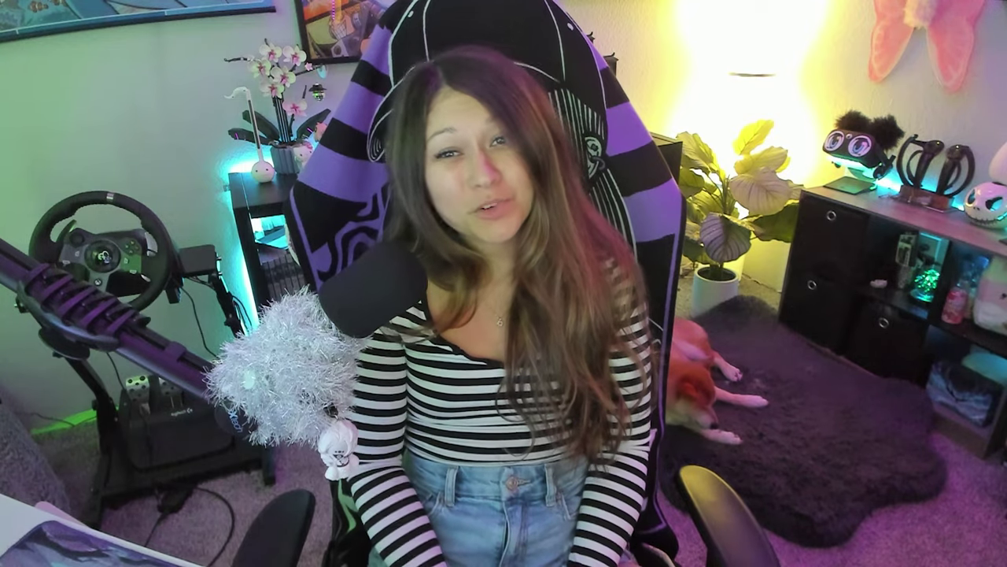